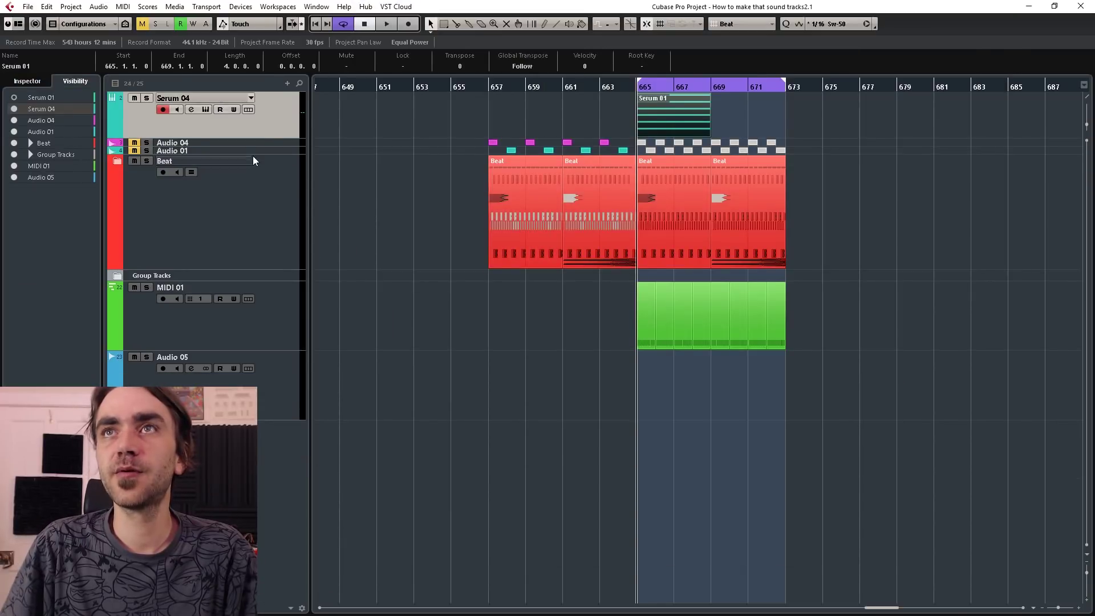
Enlarge the Serum 04 track and examine the Serum 01 part's notes across all octaves in the Key Editor
{"action": "left_click_drag", "start_coordinate": [260, 137], "coordinate": [261, 168]}
{"action": "left_click", "coordinate": [656, 133]}
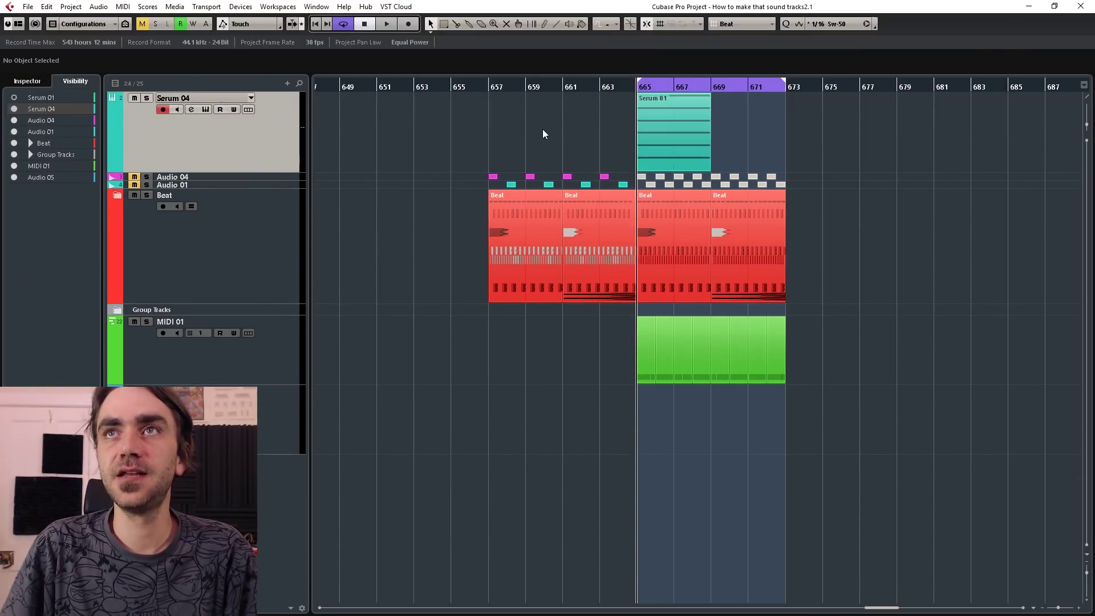
{"action": "double_click", "coordinate": [655, 132]}
{"action": "scroll", "coordinate": [418, 265], "scroll_direction": "down", "scroll_amount": 1}
{"action": "scroll", "coordinate": [403, 300], "scroll_direction": "up", "scroll_amount": 5}
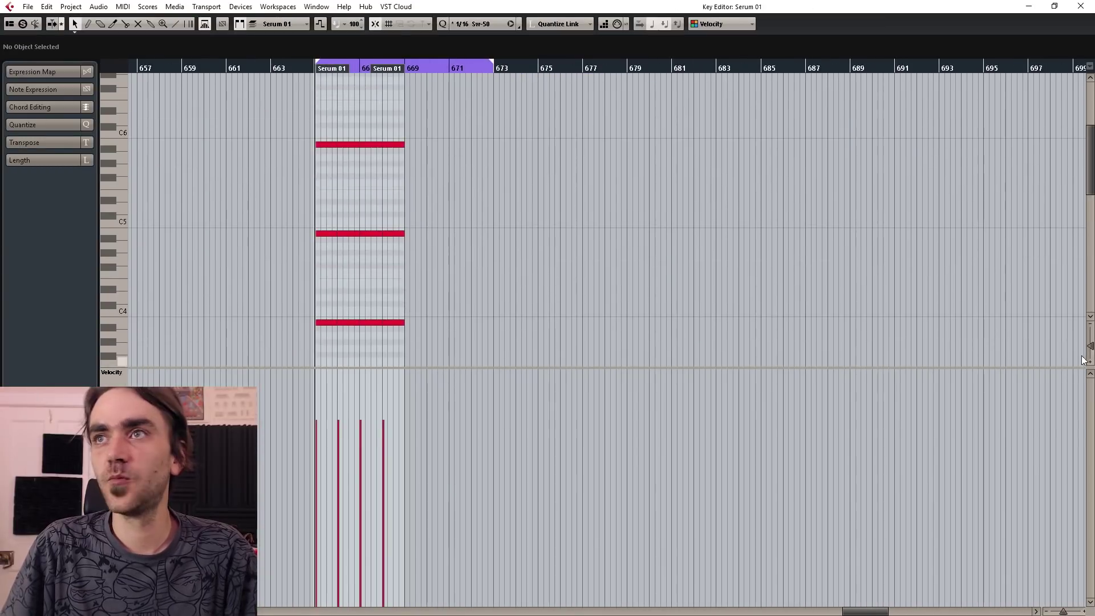
{"action": "left_click_drag", "start_coordinate": [1090, 346], "coordinate": [1090, 336]}
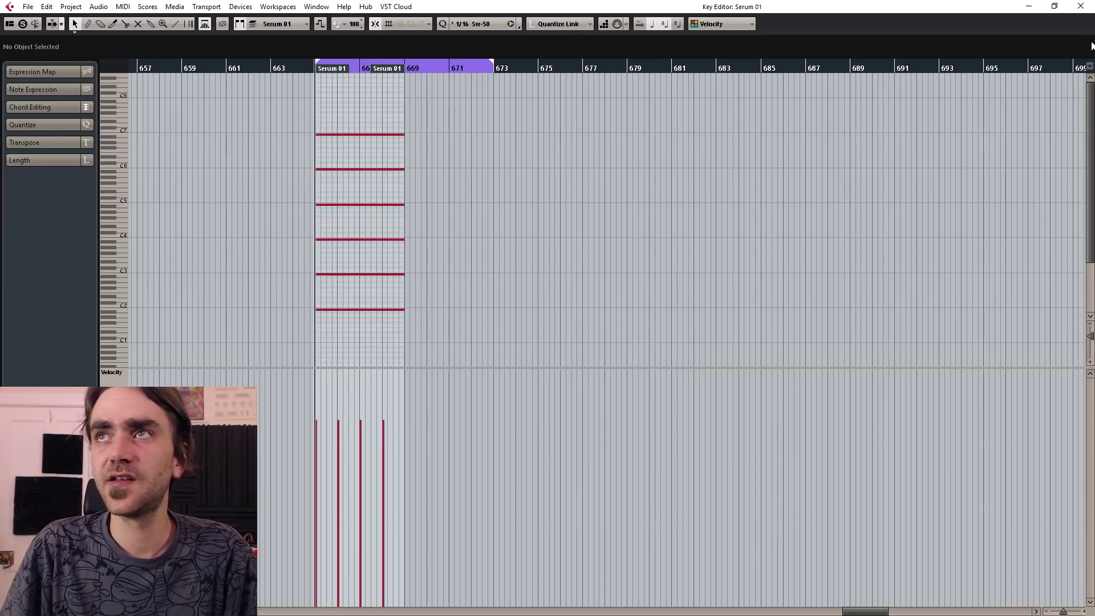
{"action": "left_click", "coordinate": [1079, 7]}
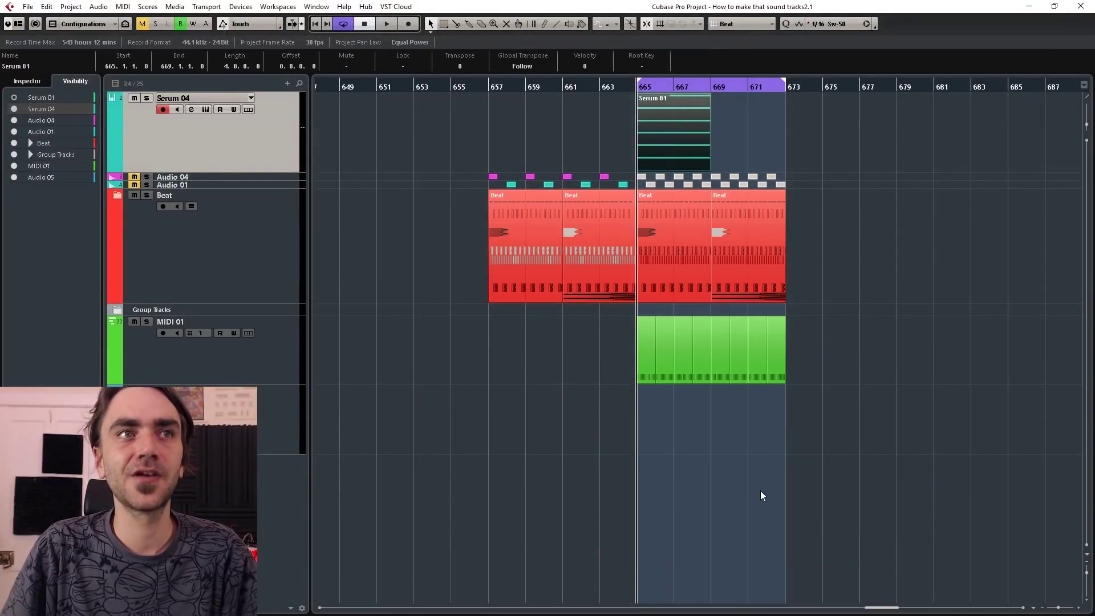
Copy the Serum 01 part on the Serum 04 track so the copy starts at bar 669
{"action": "left_click", "coordinate": [796, 366]}
{"action": "key", "text": "h"}
{"action": "key", "text": "h"}
{"action": "left_click", "coordinate": [665, 142]}
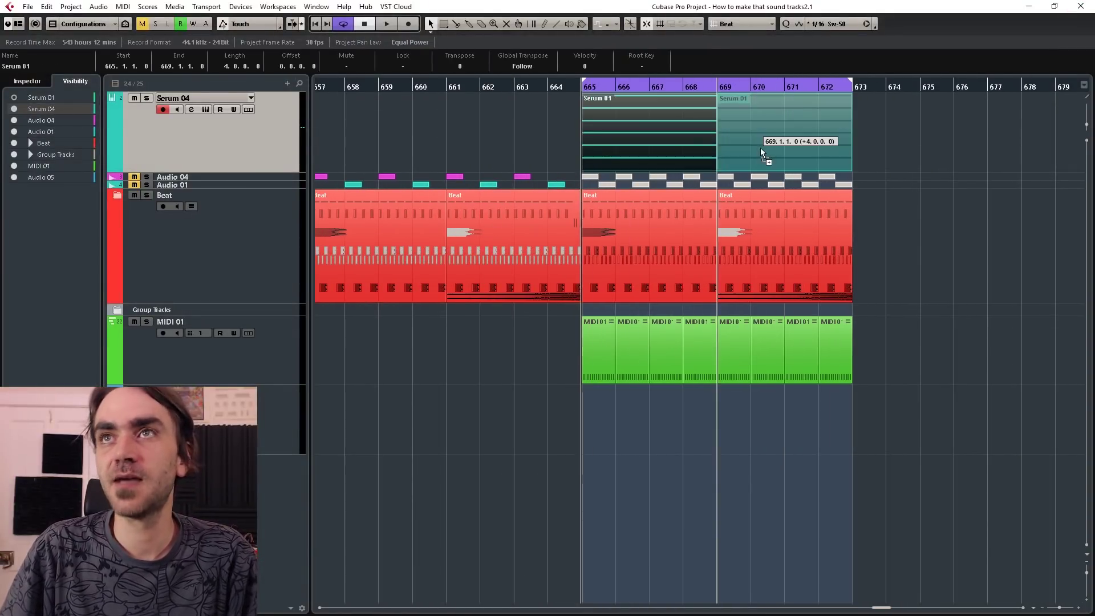
{"action": "key", "text": "ctrl+d"}
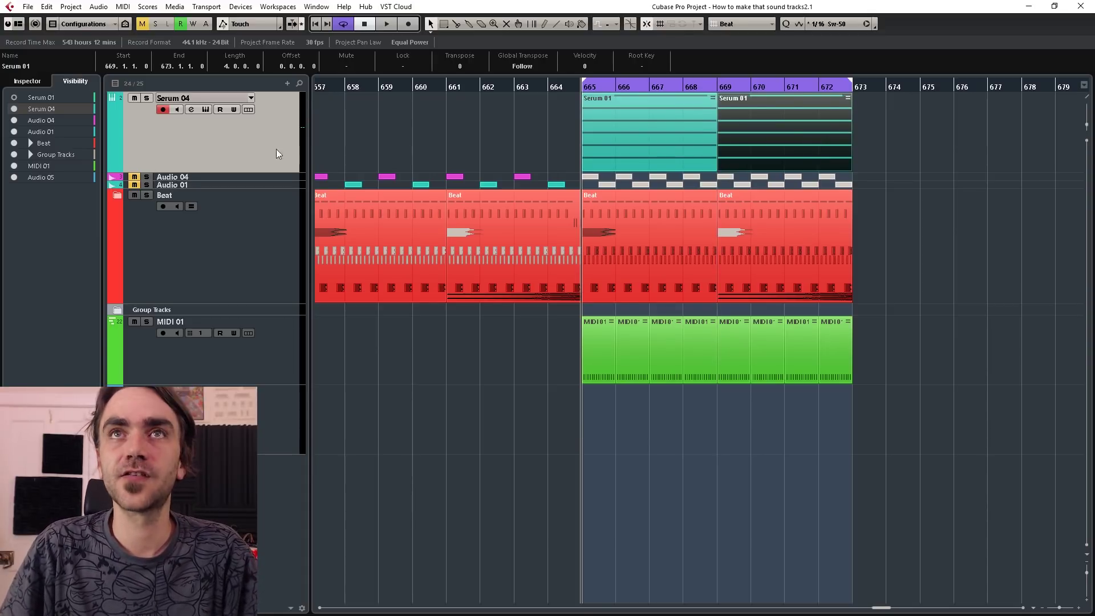
Load the Arpache 5 arpeggiator into the first MIDI insert slot of the Serum 04 track
{"action": "left_click", "coordinate": [48, 82]}
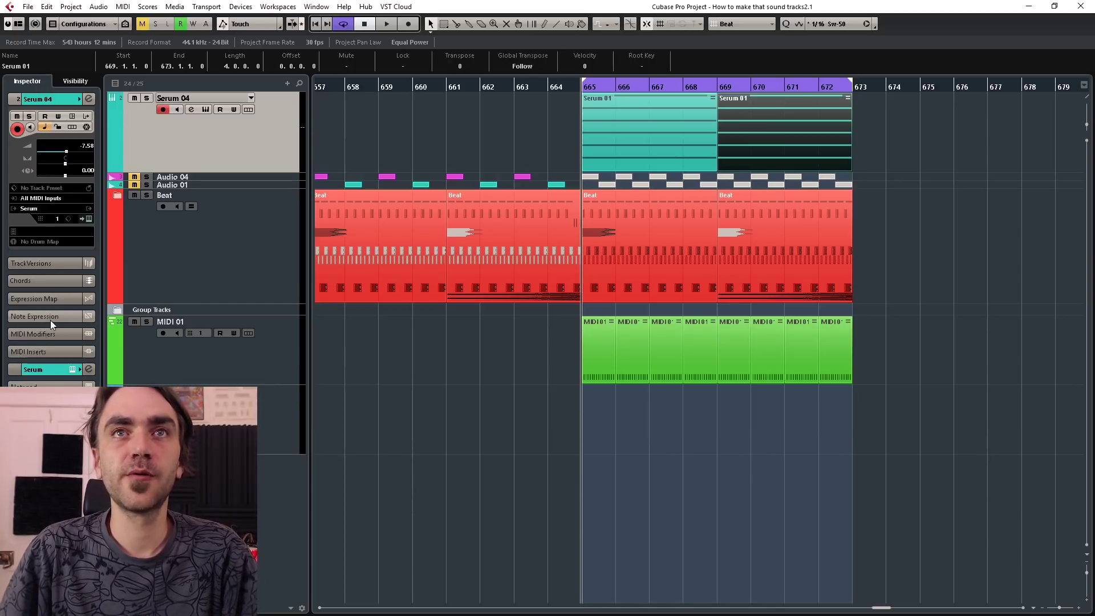
{"action": "left_click", "coordinate": [48, 352]}
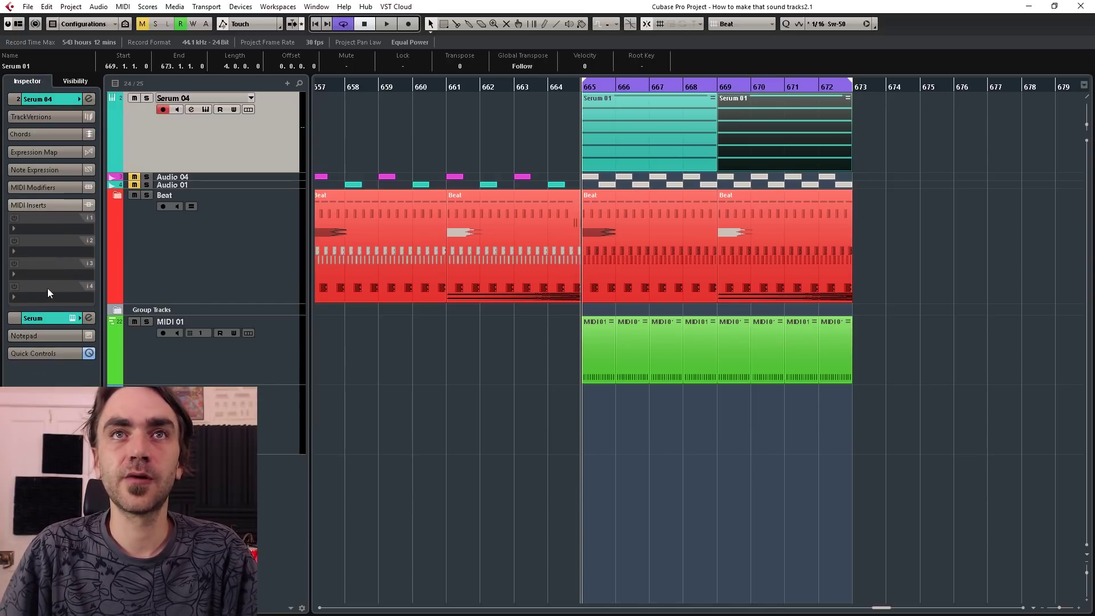
{"action": "left_click", "coordinate": [52, 228]}
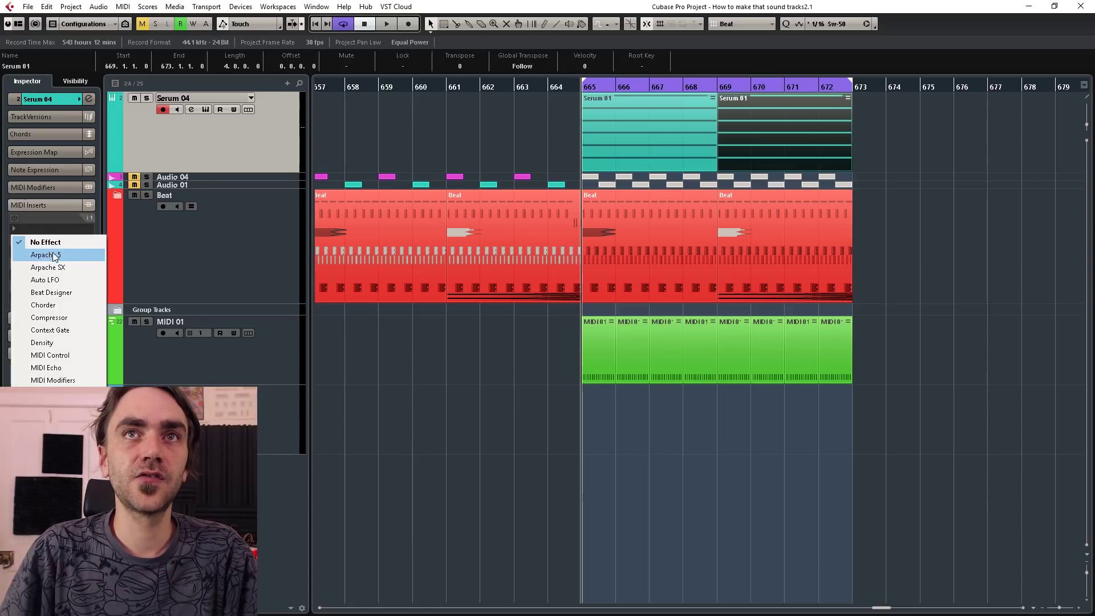
{"action": "left_click", "coordinate": [50, 253]}
{"action": "left_click_drag", "start_coordinate": [513, 238], "coordinate": [616, 213]}
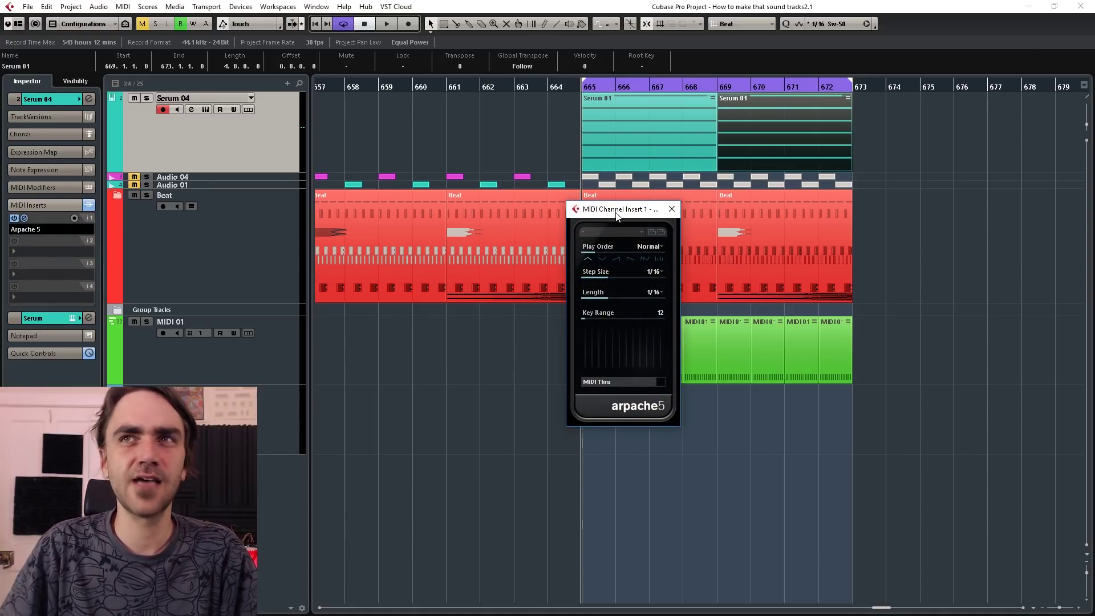
Set the arpeggiator's Play Order to Random and its Key Range to 48
{"action": "left_click", "coordinate": [650, 247]}
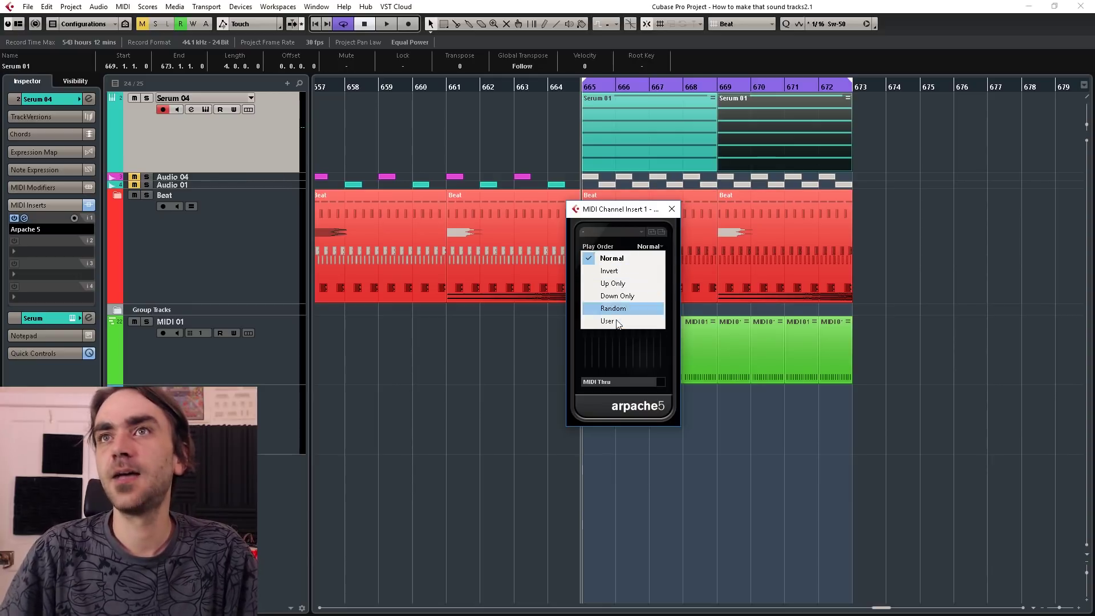
{"action": "left_click", "coordinate": [618, 311]}
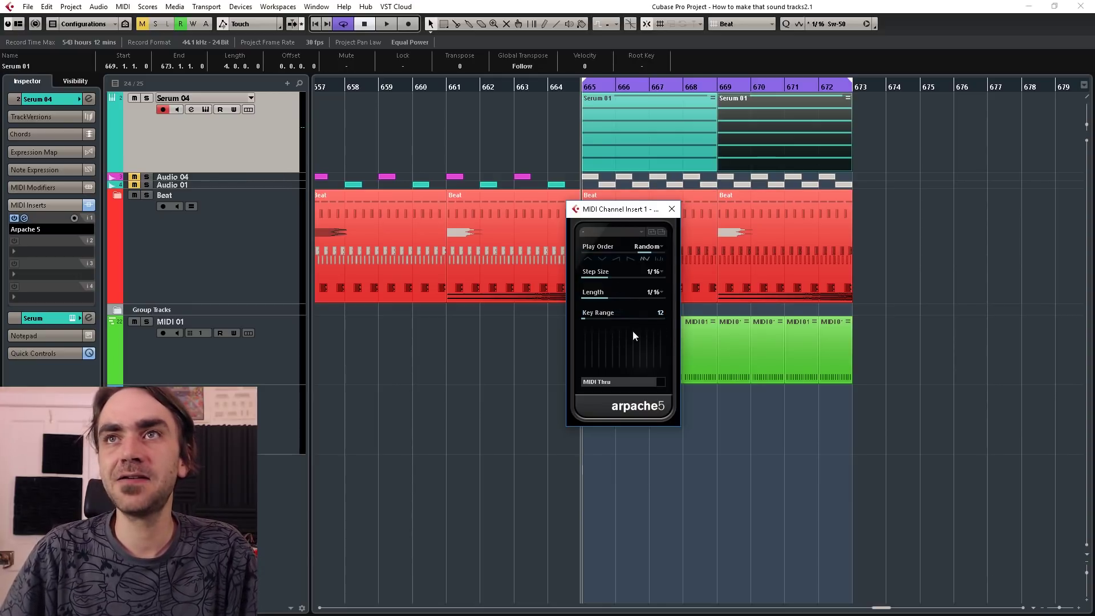
{"action": "double_click", "coordinate": [660, 315]}
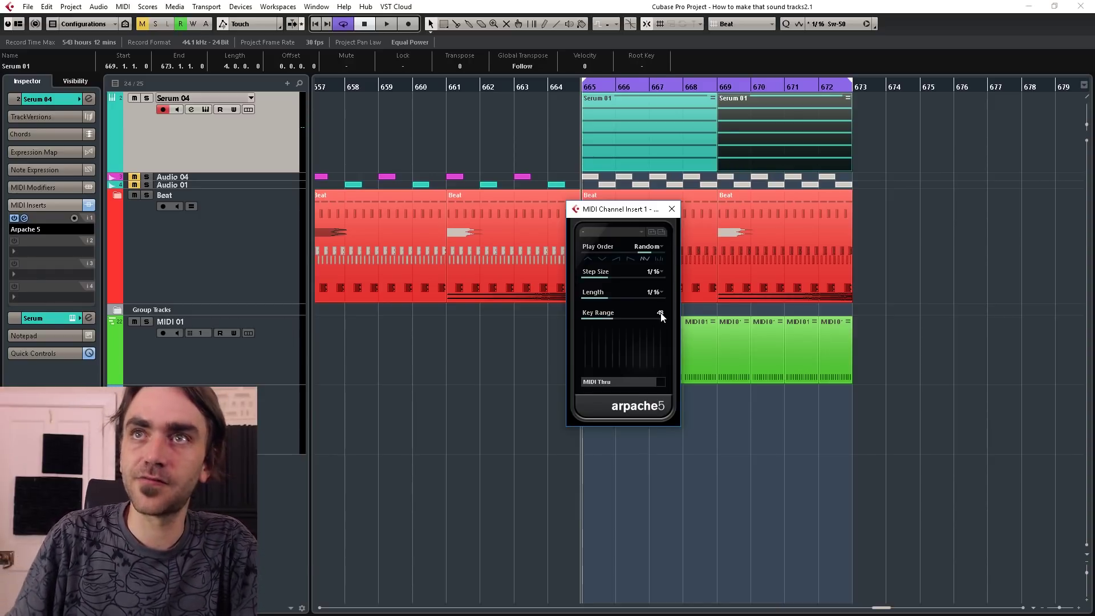
Open the track's Serum instrument and look through the Analog noise types, keeping SH1 Noise
{"action": "left_click", "coordinate": [89, 220]}
{"action": "left_click_drag", "start_coordinate": [596, 13], "coordinate": [580, 55]}
{"action": "left_click", "coordinate": [388, 250]}
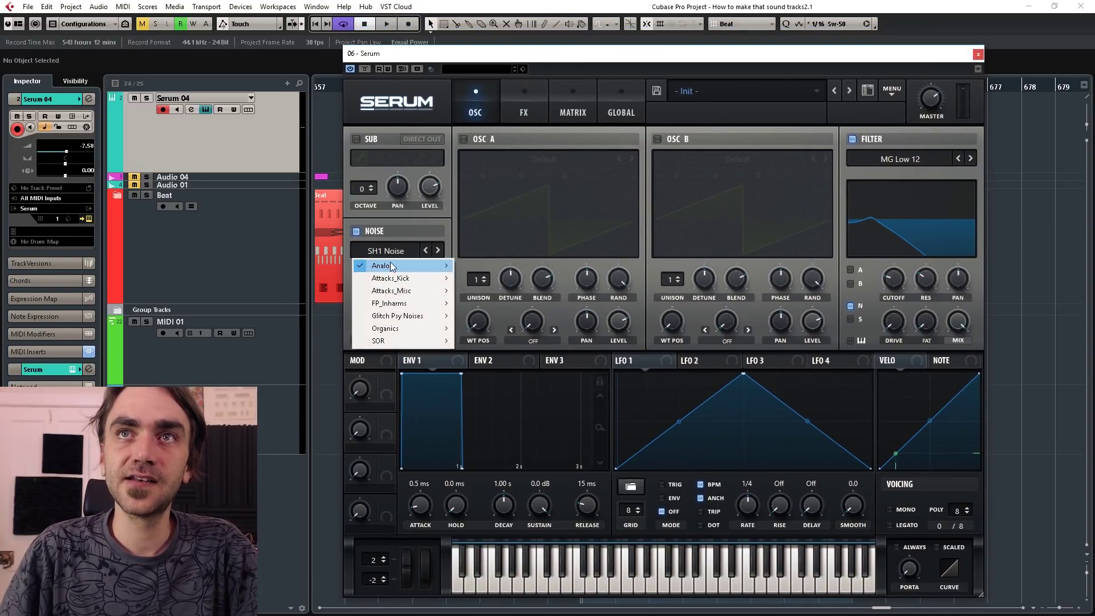
{"action": "mouse_move", "coordinate": [394, 266]}
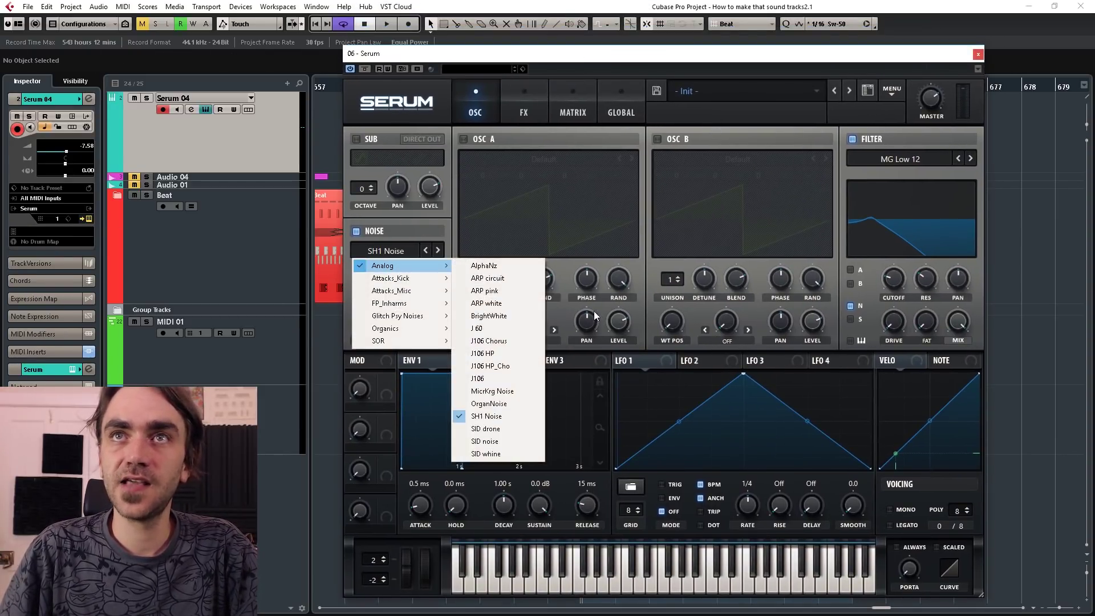
{"action": "left_click", "coordinate": [387, 229]}
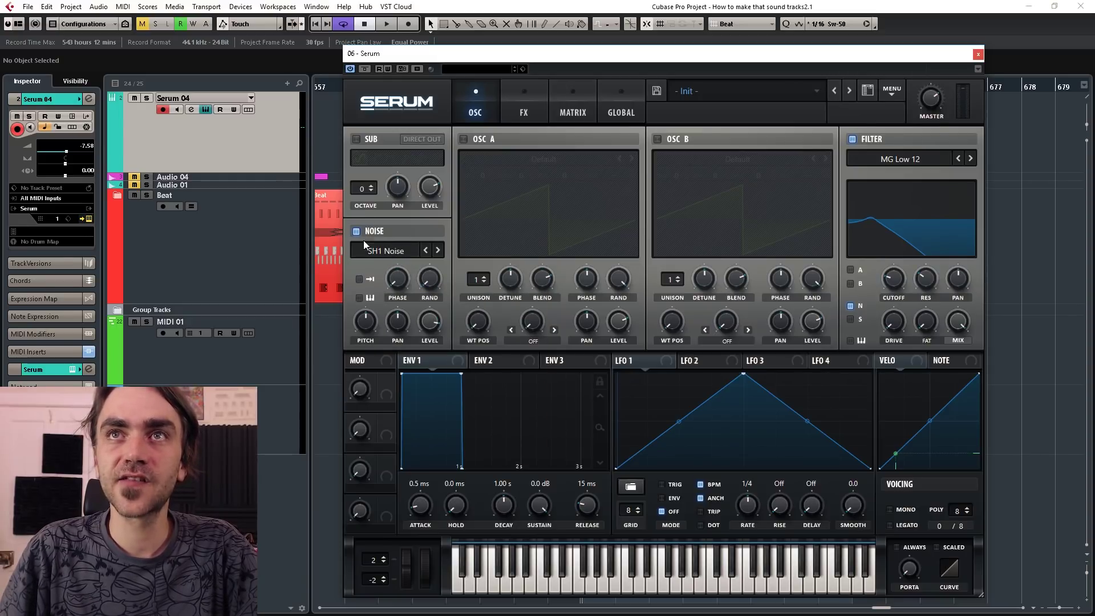
Adjust the filter's resonance for the noise sound, stop playback, and try the filter's key tracking
{"action": "left_click_drag", "start_coordinate": [930, 285], "coordinate": [933, 284]}
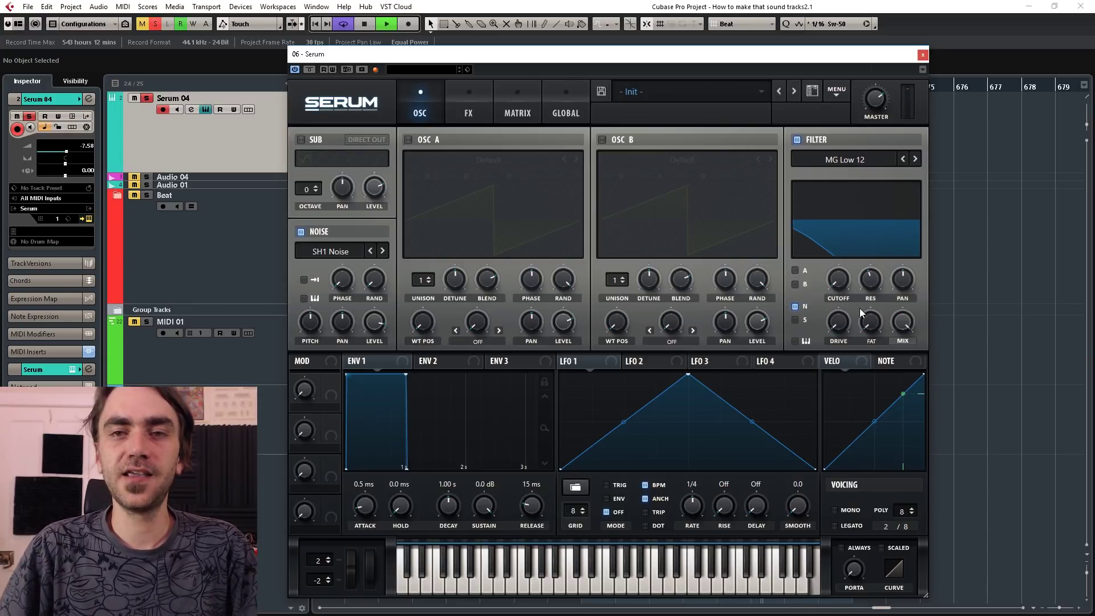
{"action": "key", "text": "space"}
{"action": "left_click", "coordinate": [795, 341]}
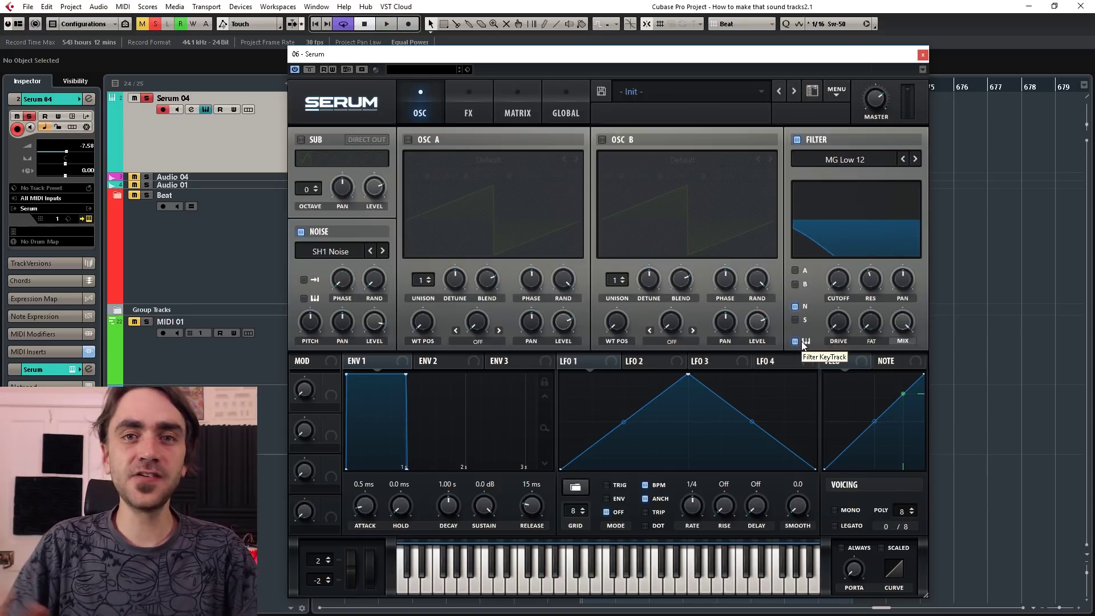
Modulate the filter's cutoff and resonance with the Note source and audition the loop while adjusting the cutoff
{"action": "left_click_drag", "start_coordinate": [838, 280], "coordinate": [799, 325]}
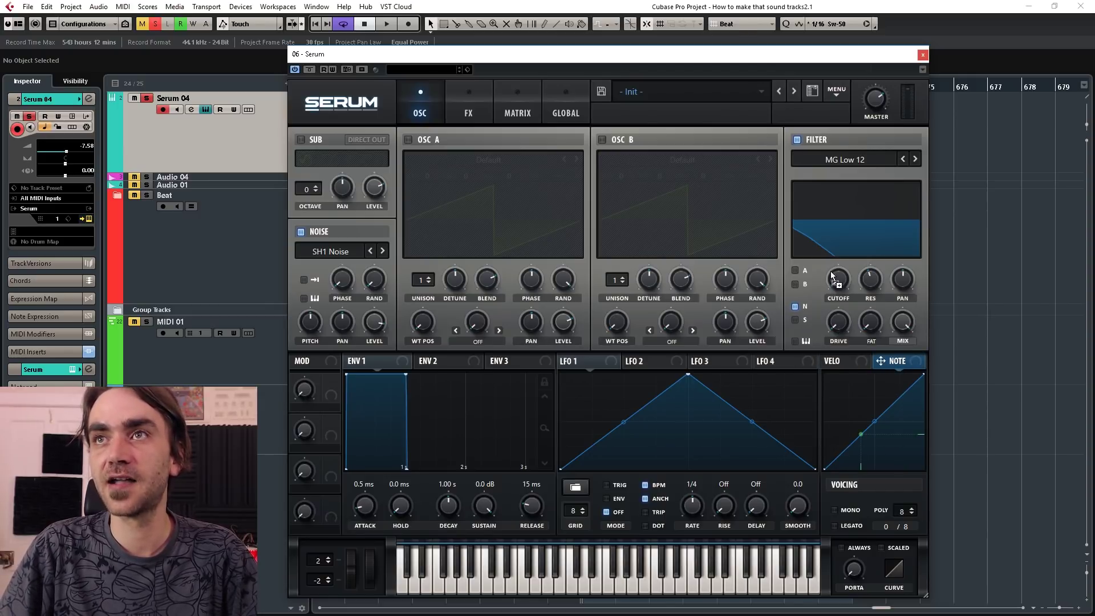
{"action": "left_click_drag", "start_coordinate": [827, 267], "coordinate": [825, 308]}
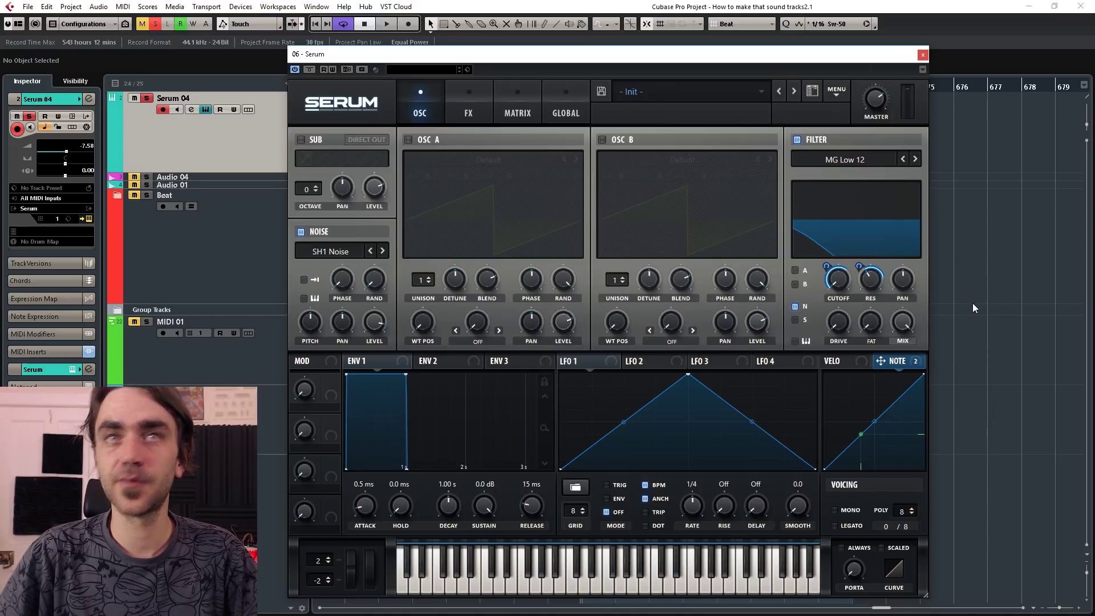
{"action": "key", "text": "space"}
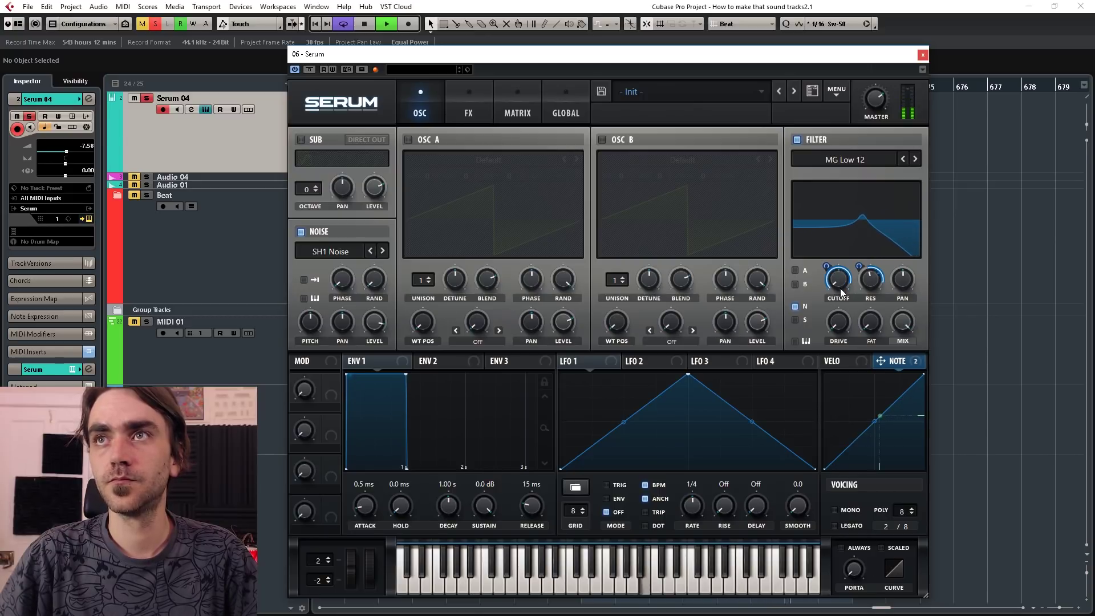
{"action": "mouse_move", "coordinate": [837, 281]}
{"action": "left_mouse_down"}
{"action": "mouse_move", "coordinate": [843, 208]}
{"action": "mouse_move", "coordinate": [840, 299]}
{"action": "mouse_move", "coordinate": [836, 244]}
{"action": "mouse_move", "coordinate": [840, 282]}
{"action": "left_mouse_up"}
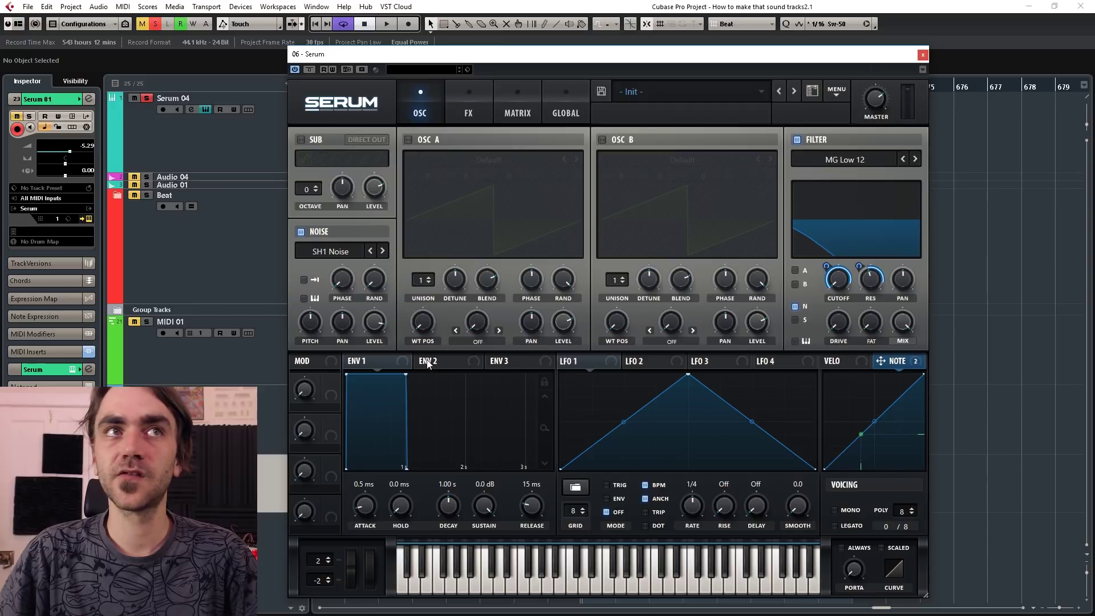
Assign Envelope 2 to the filter cutoff with an amount of 29 and readjust the Note modulation depth on the cutoff
{"action": "left_click", "coordinate": [428, 362]}
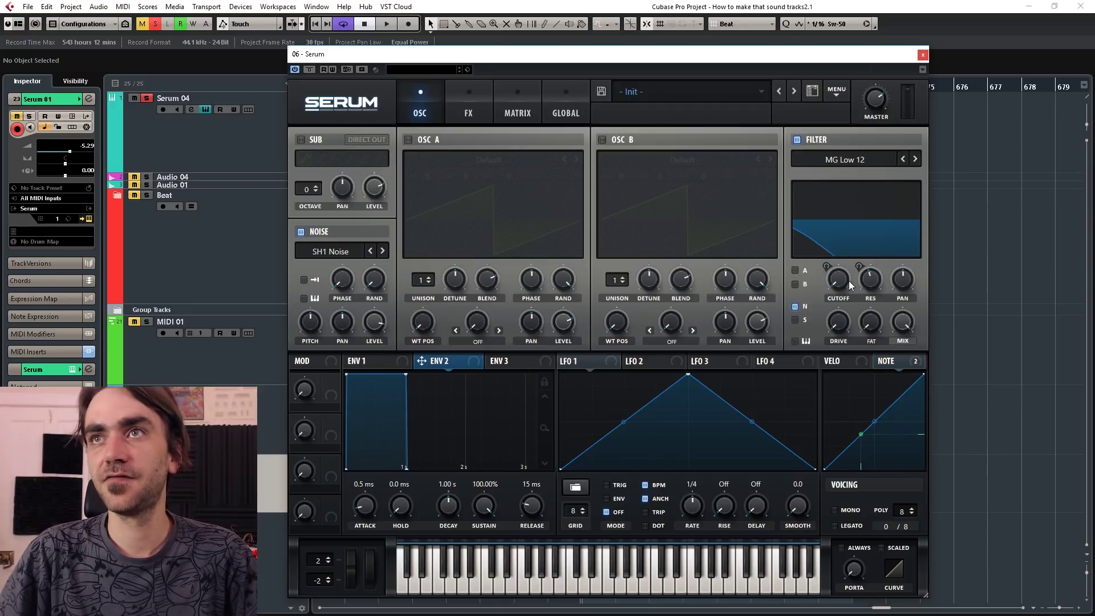
{"action": "left_click_drag", "start_coordinate": [422, 360], "coordinate": [815, 299]}
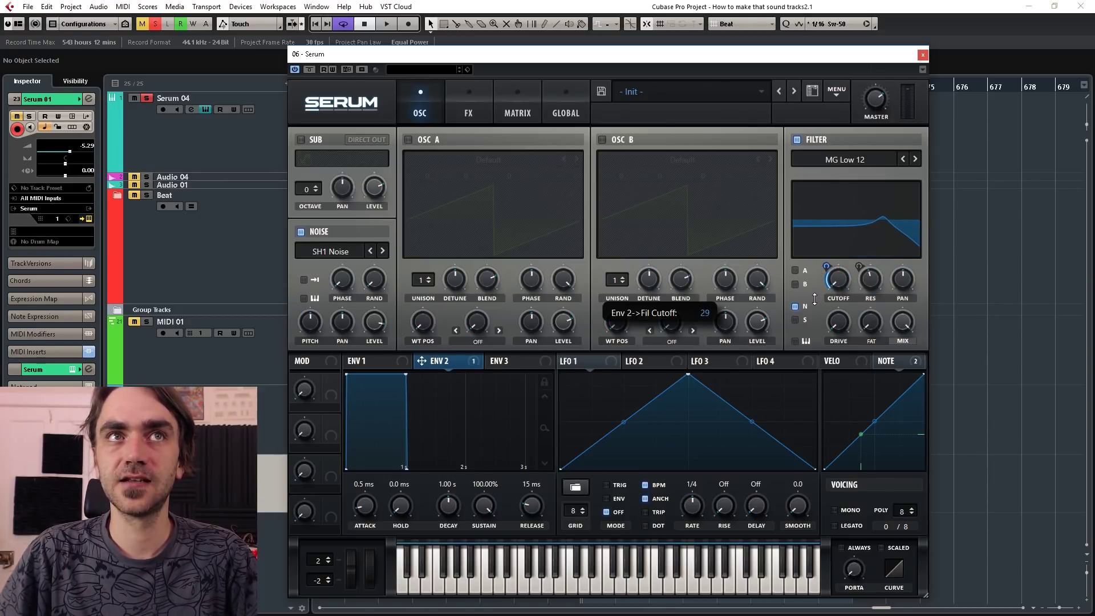
{"action": "left_click", "coordinate": [918, 362]}
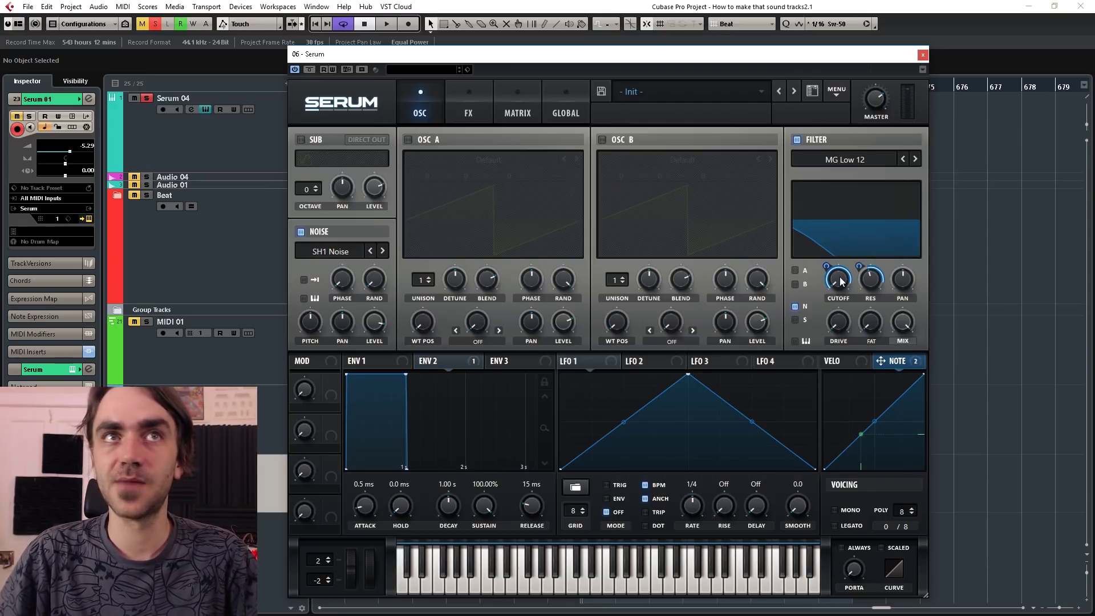
{"action": "left_click_drag", "start_coordinate": [826, 266], "coordinate": [823, 279]}
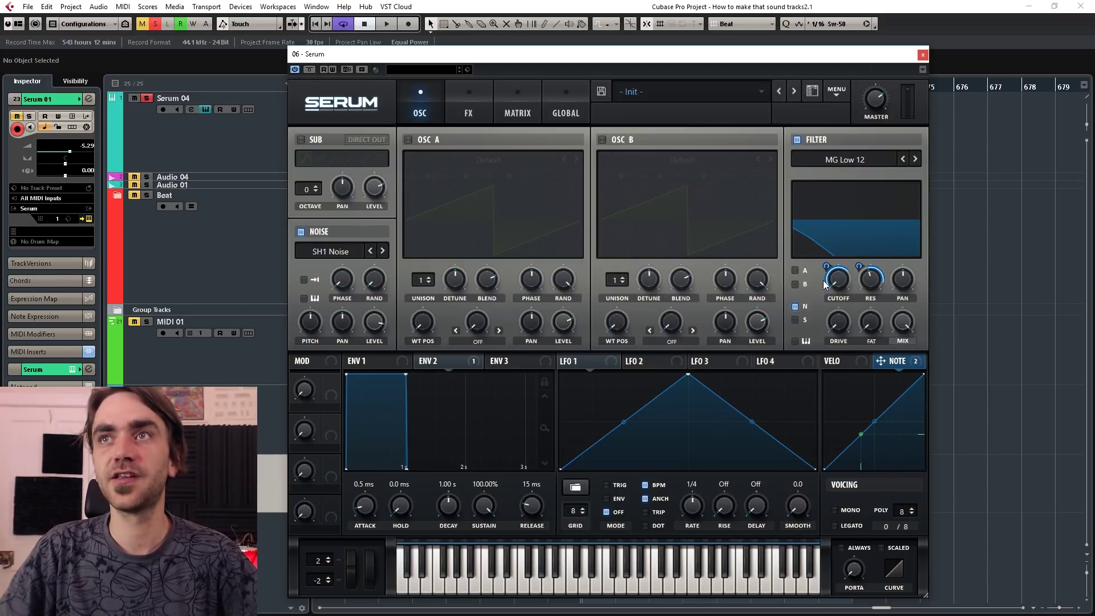
{"action": "left_click_drag", "start_coordinate": [826, 265], "coordinate": [828, 274]}
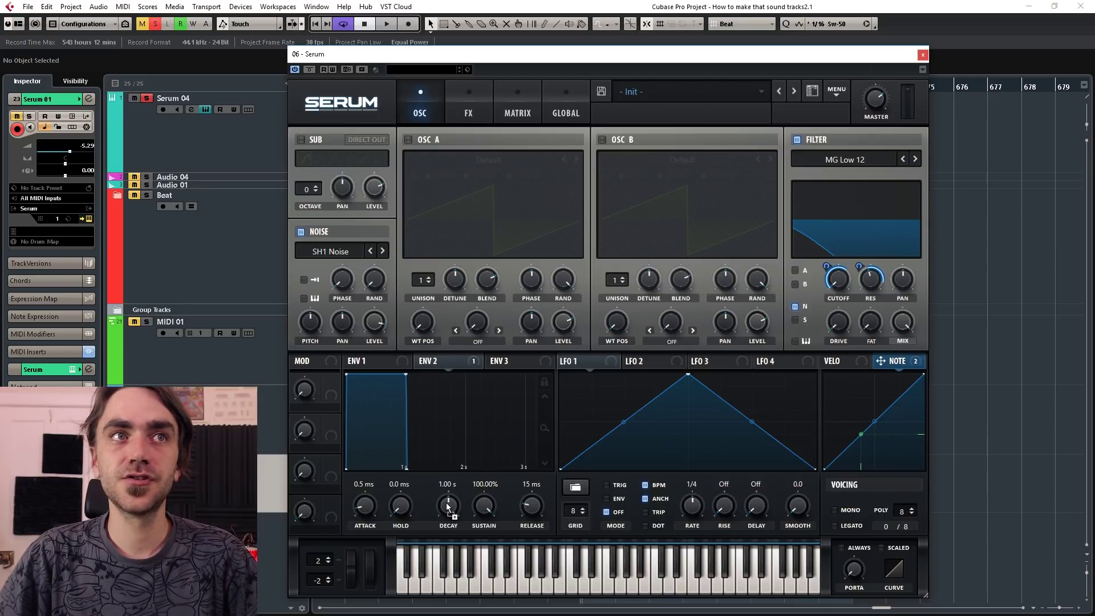
Modulate Envelope 2's decay with the Note source using a negative amount, and lengthen the decay to about 1.93 s
{"action": "left_click_drag", "start_coordinate": [449, 509], "coordinate": [450, 508]}
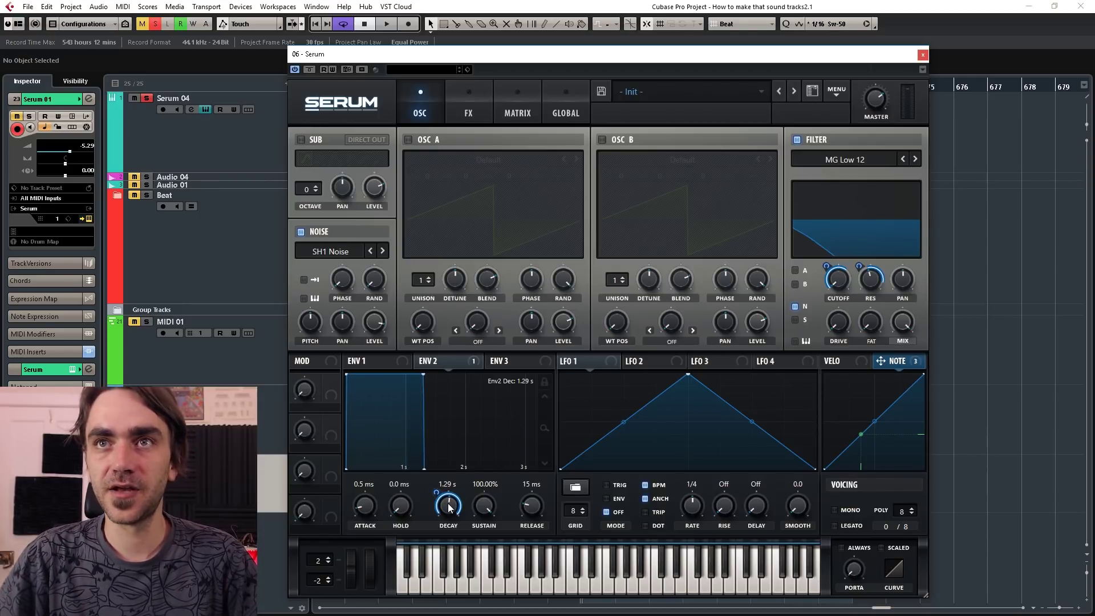
{"action": "mouse_move", "coordinate": [437, 506]}
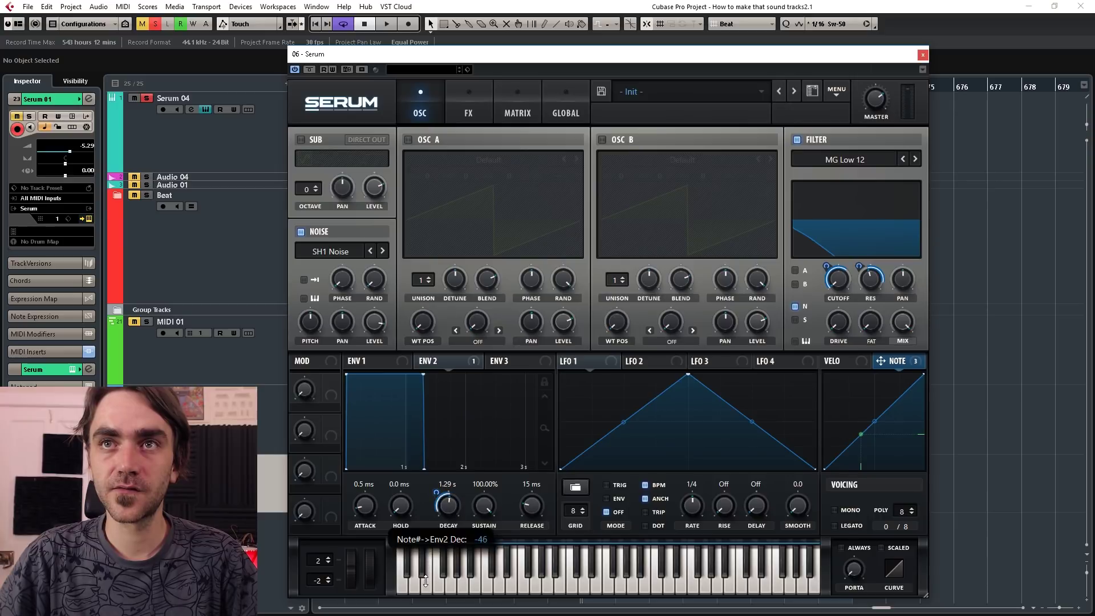
{"action": "left_click_drag", "start_coordinate": [422, 562], "coordinate": [422, 562]}
{"action": "left_click_drag", "start_coordinate": [449, 507], "coordinate": [451, 502]}
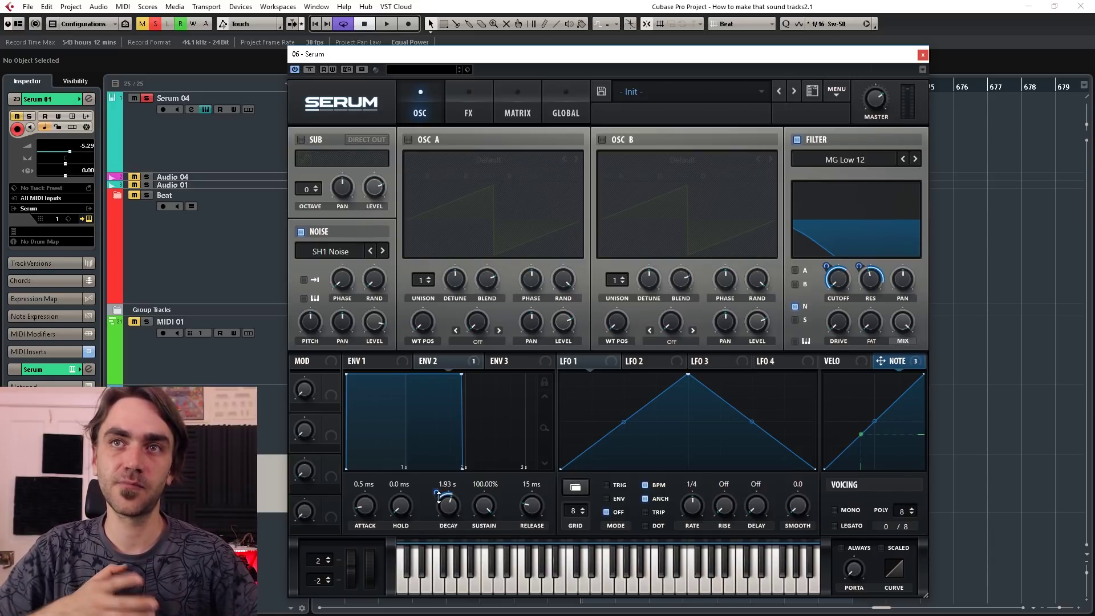
{"action": "left_click_drag", "start_coordinate": [444, 499], "coordinate": [481, 599]}
Set Envelope 2's sustain to 0%, audition the loop, and make the decay curve steeper
{"action": "left_click_drag", "start_coordinate": [483, 506], "coordinate": [484, 503]}
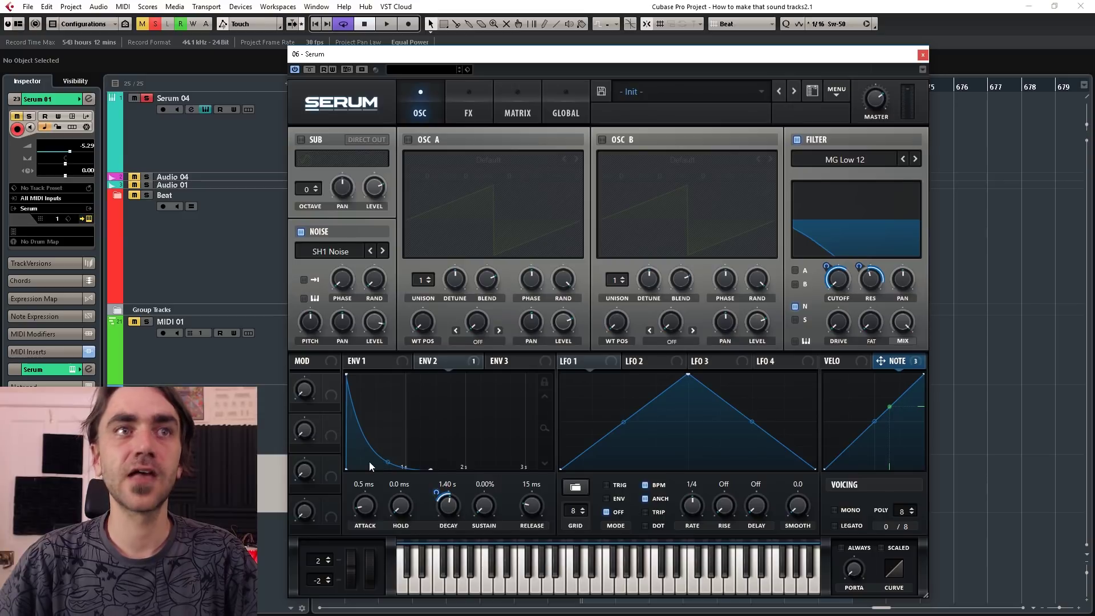
{"action": "key", "text": "space"}
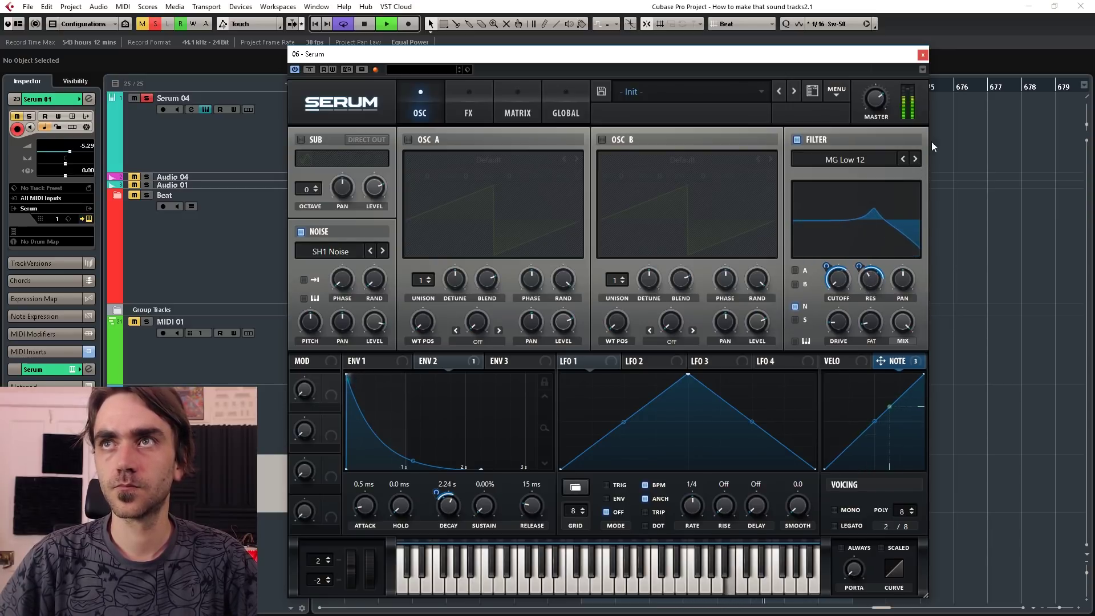
{"action": "left_click_drag", "start_coordinate": [411, 462], "coordinate": [432, 399]}
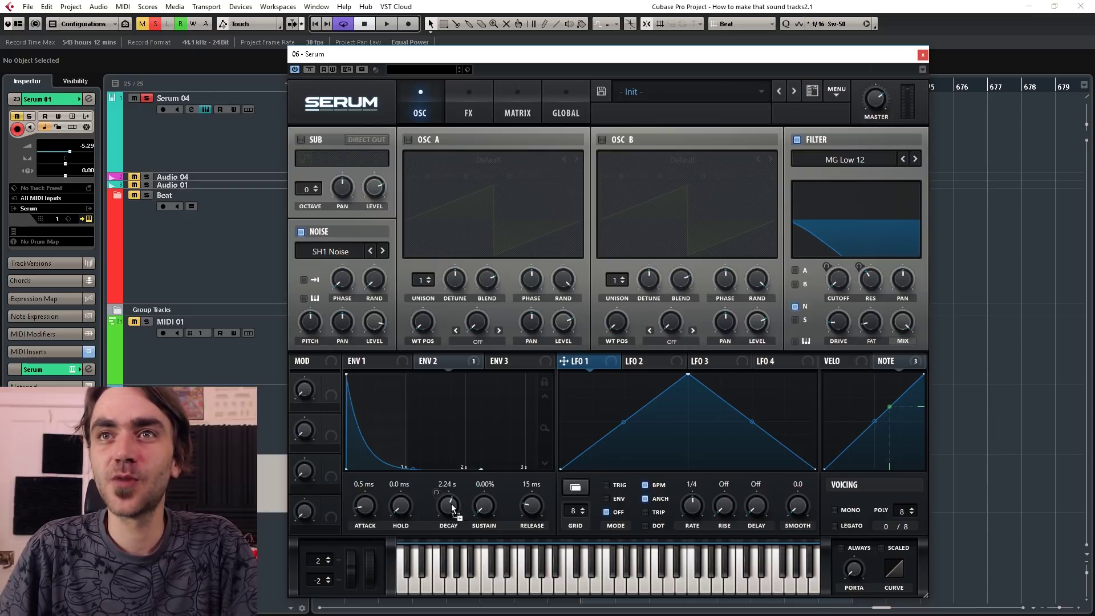
Assign LFO 1 to Envelope 2's decay, set the LFO rate to 2 bar, and open Serum's effects page
{"action": "left_click_drag", "start_coordinate": [438, 495], "coordinate": [451, 509]}
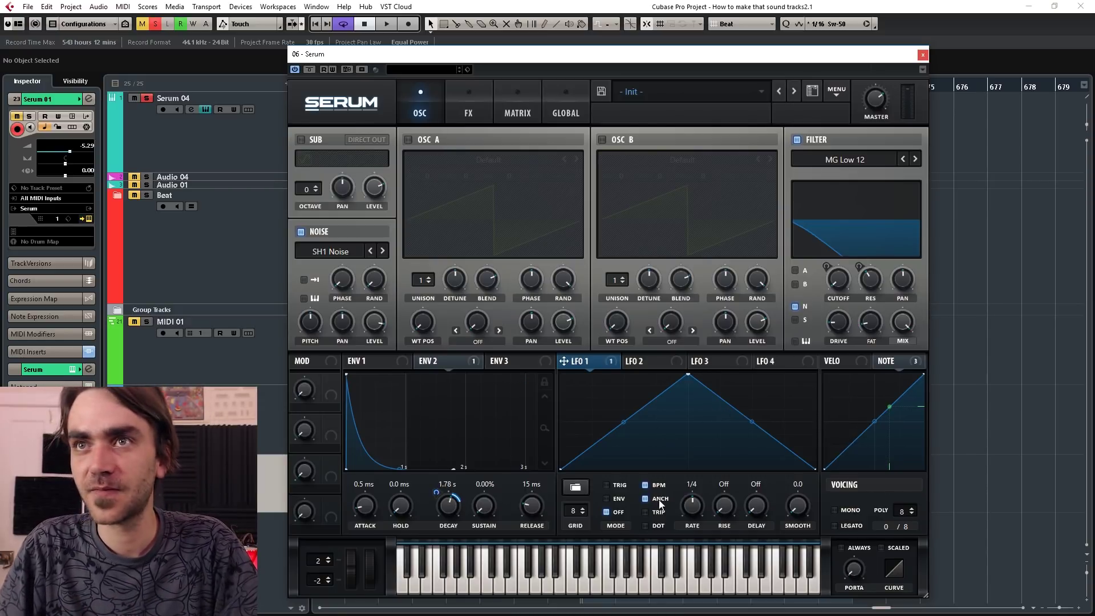
{"action": "left_click", "coordinate": [452, 104]}
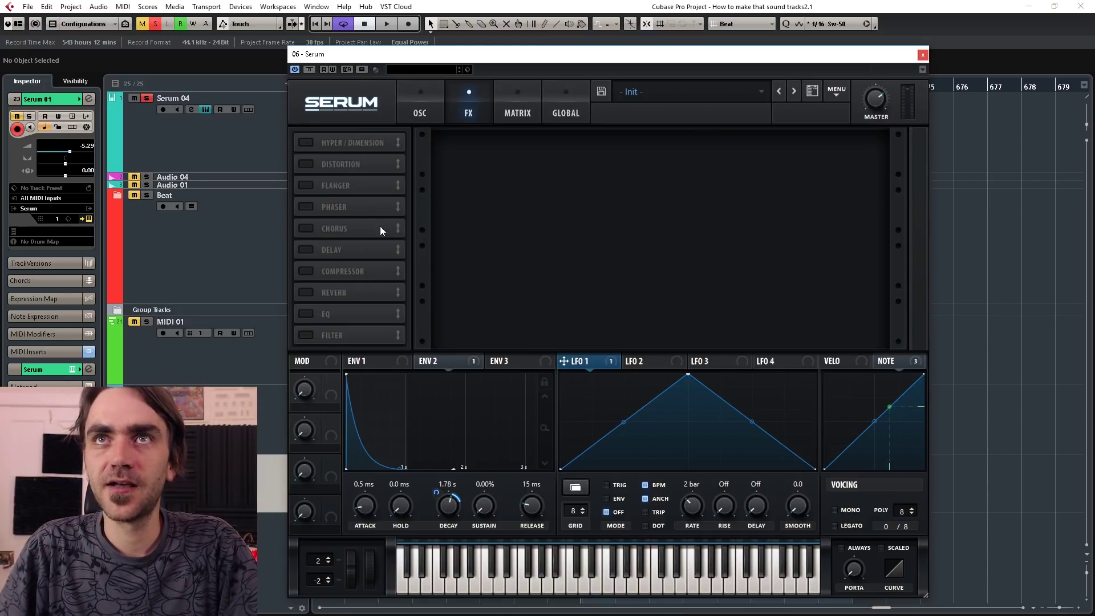
Enable the delay effect, link its left and right times at dotted 1/8, and raise the feedback
{"action": "left_click", "coordinate": [319, 250]}
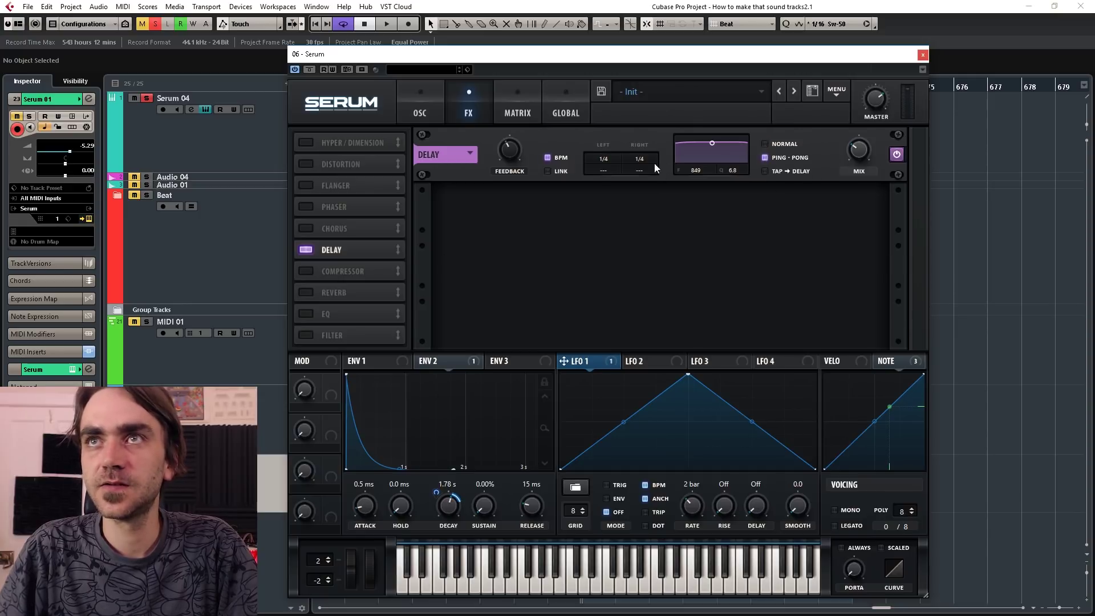
{"action": "left_click_drag", "start_coordinate": [603, 160], "coordinate": [649, 67]}
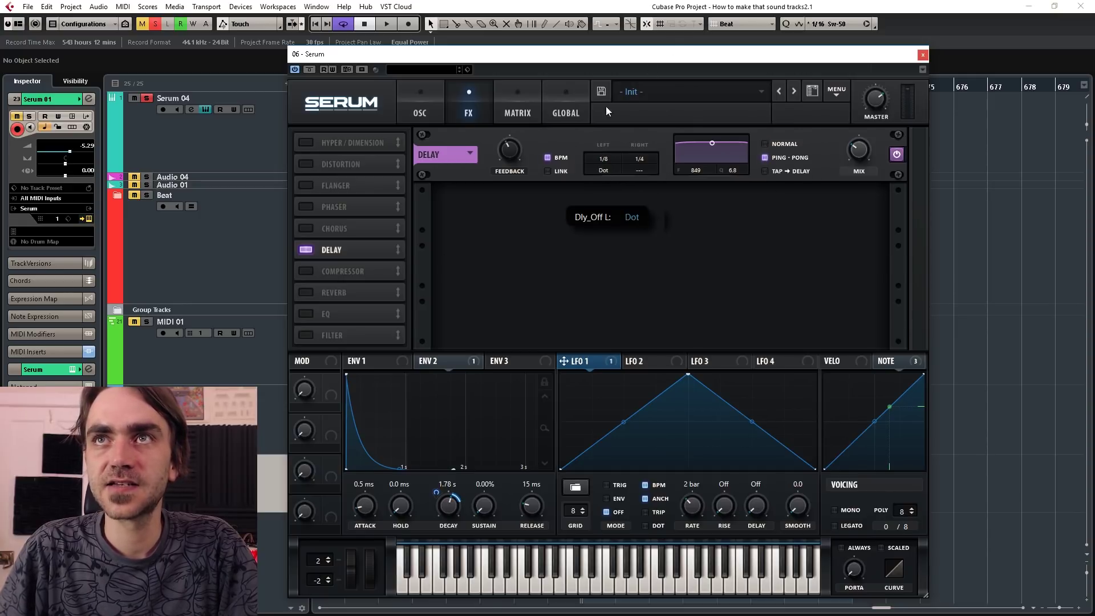
{"action": "left_click", "coordinate": [549, 172]}
{"action": "left_click_drag", "start_coordinate": [510, 151], "coordinate": [509, 138]}
Audition the loop, set the delay's filter frequency to 1047 with a Q of 3.2, and adjust the delay mix
{"action": "key", "text": "space"}
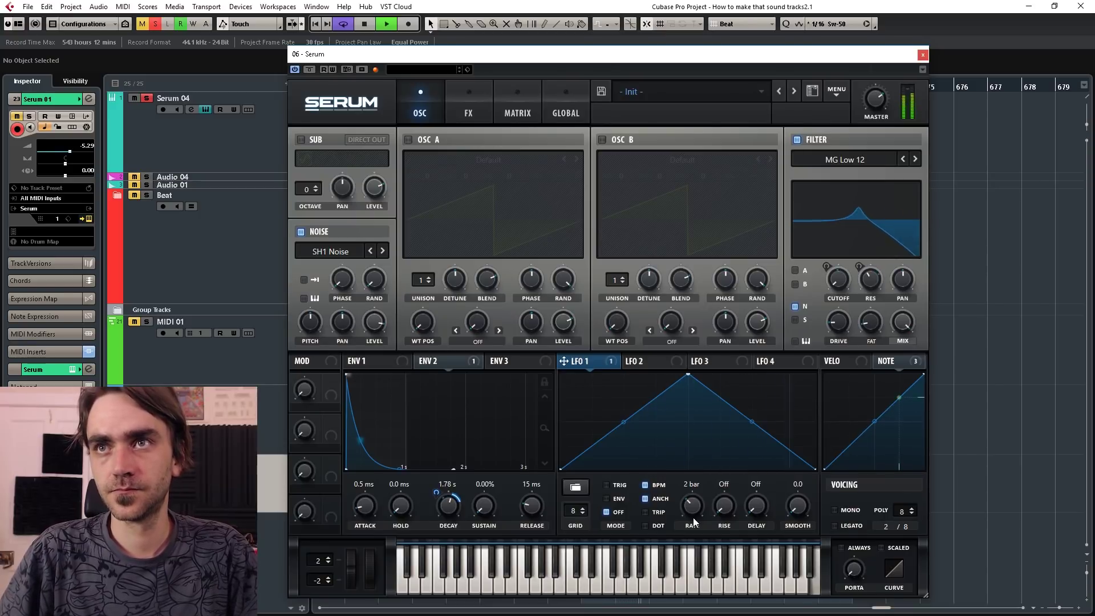
{"action": "left_click", "coordinate": [471, 102]}
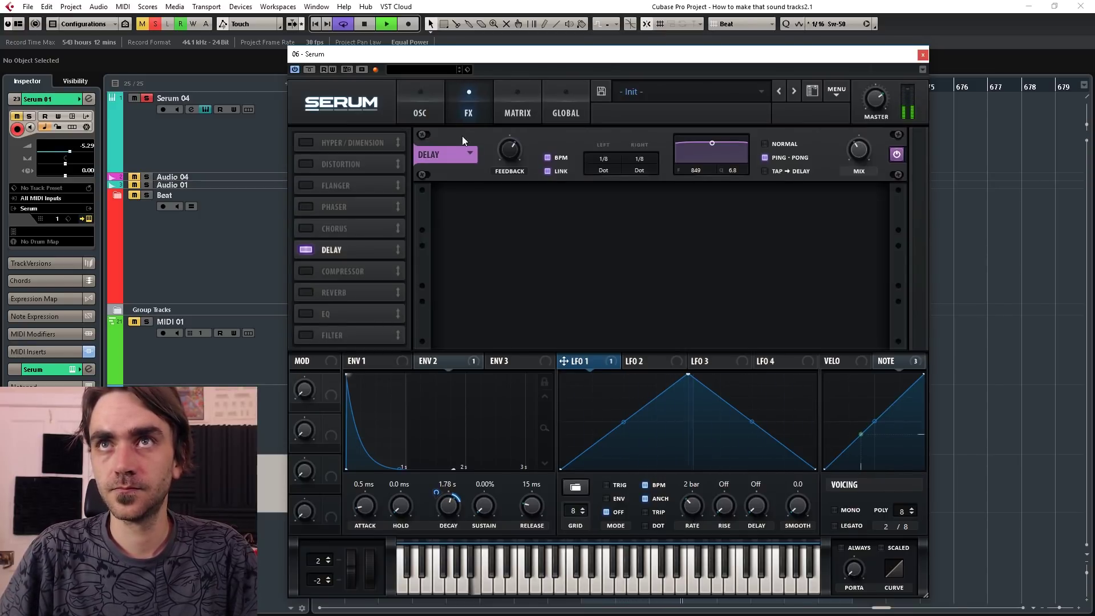
{"action": "left_click_drag", "start_coordinate": [711, 146], "coordinate": [715, 155]}
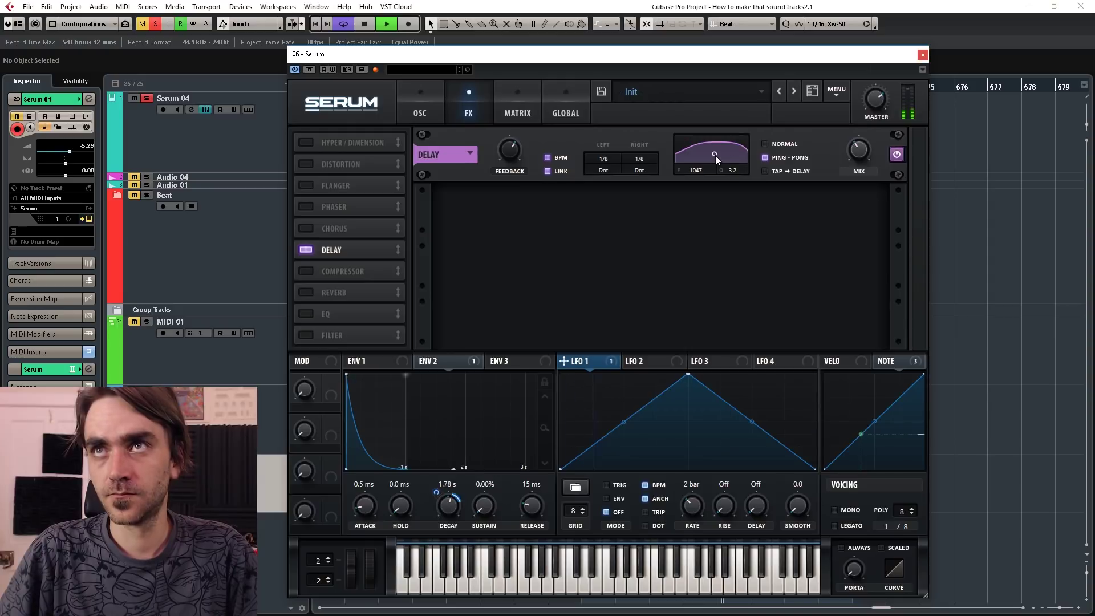
{"action": "left_click_drag", "start_coordinate": [859, 149], "coordinate": [857, 157]}
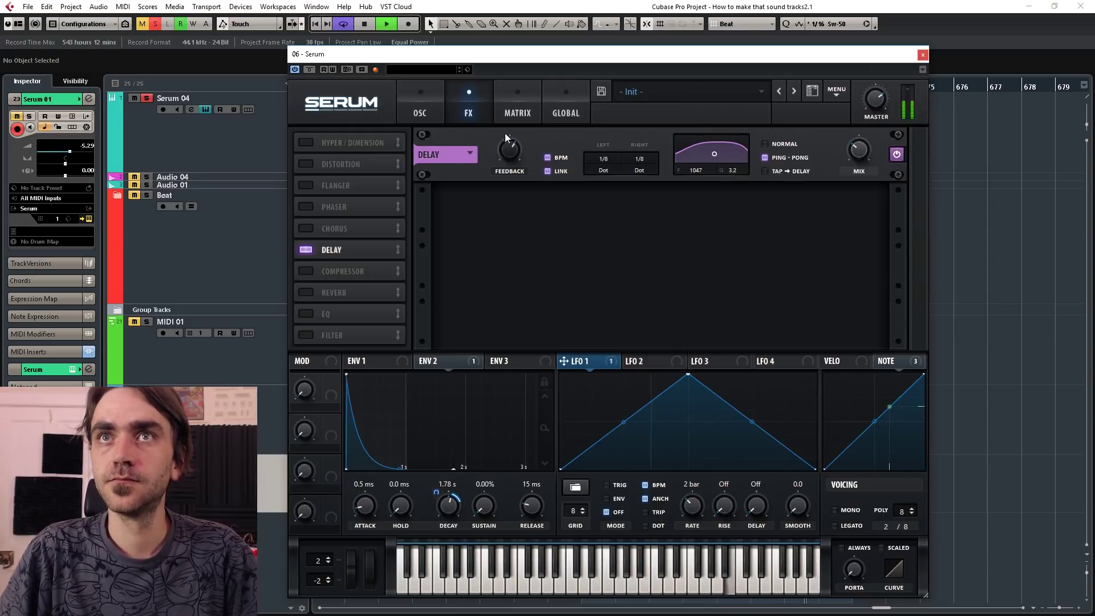
{"action": "left_click", "coordinate": [420, 110]}
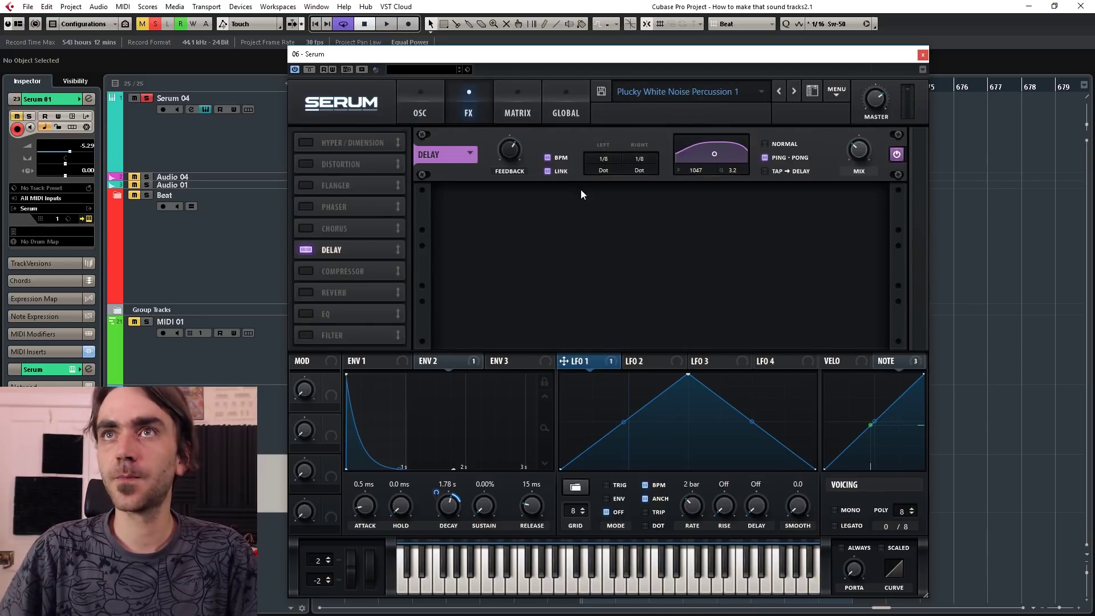
Turn off the delay's BPM sync, switch it to Normal mode, and set the linked times to 13.80 with Note modulation on both
{"action": "left_click", "coordinate": [547, 158]}
{"action": "left_click", "coordinate": [765, 144]}
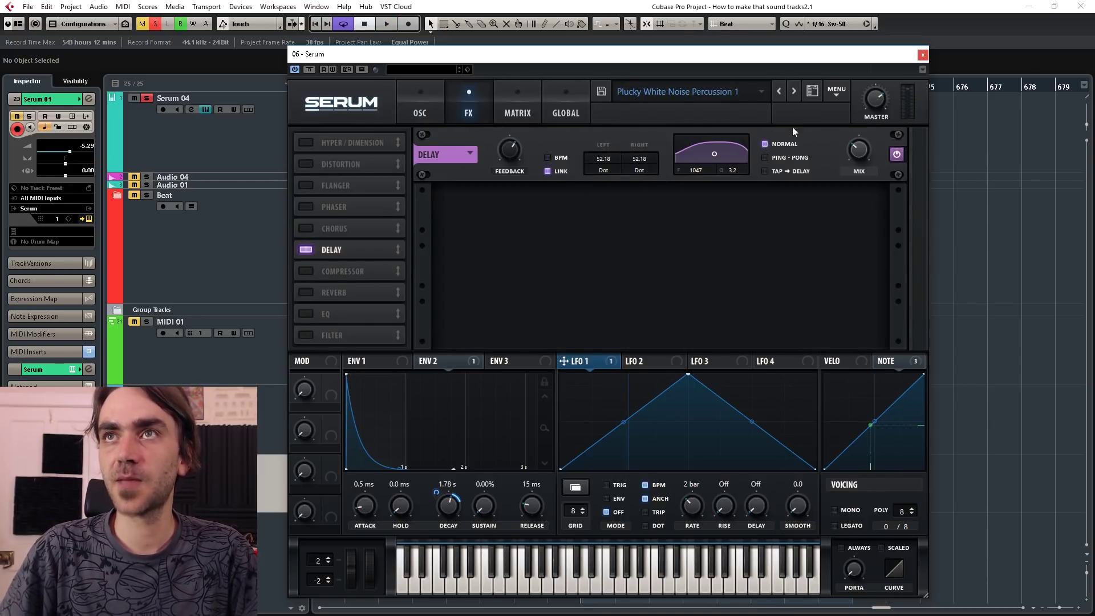
{"action": "left_click_drag", "start_coordinate": [604, 159], "coordinate": [600, 183]}
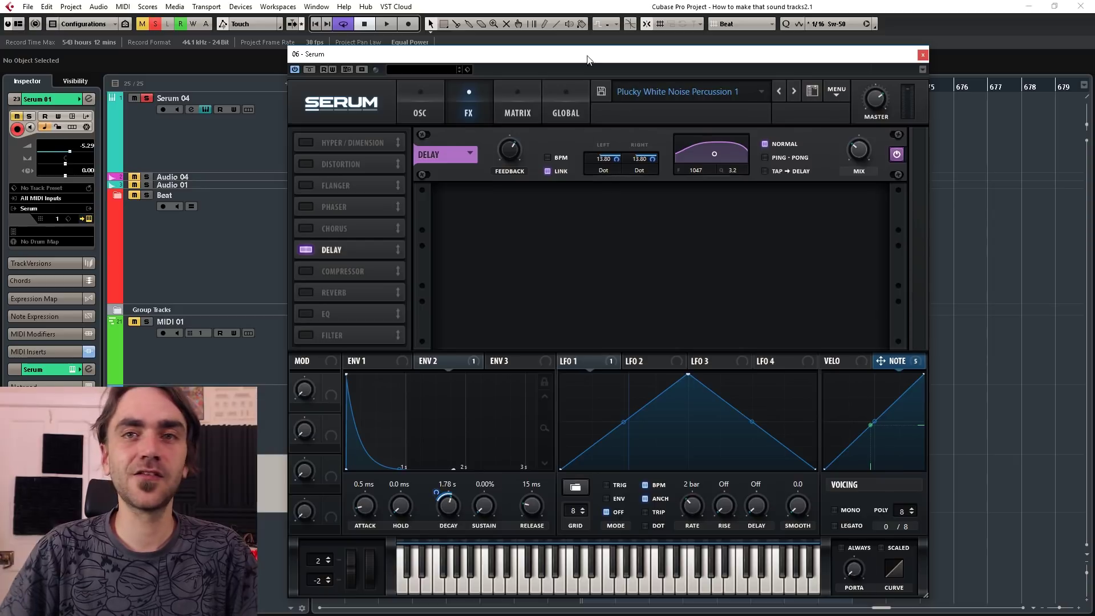
Reduce the Note modulation of the left and right delay times in the modulation matrix to matching amounts
{"action": "left_click", "coordinate": [511, 101]}
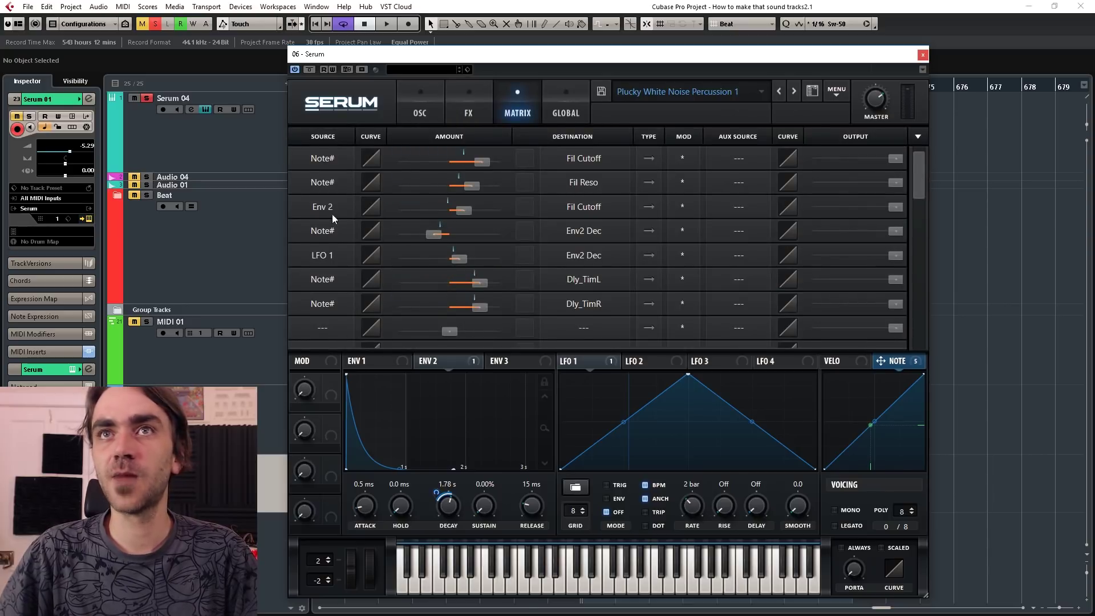
{"action": "left_click", "coordinate": [469, 105]}
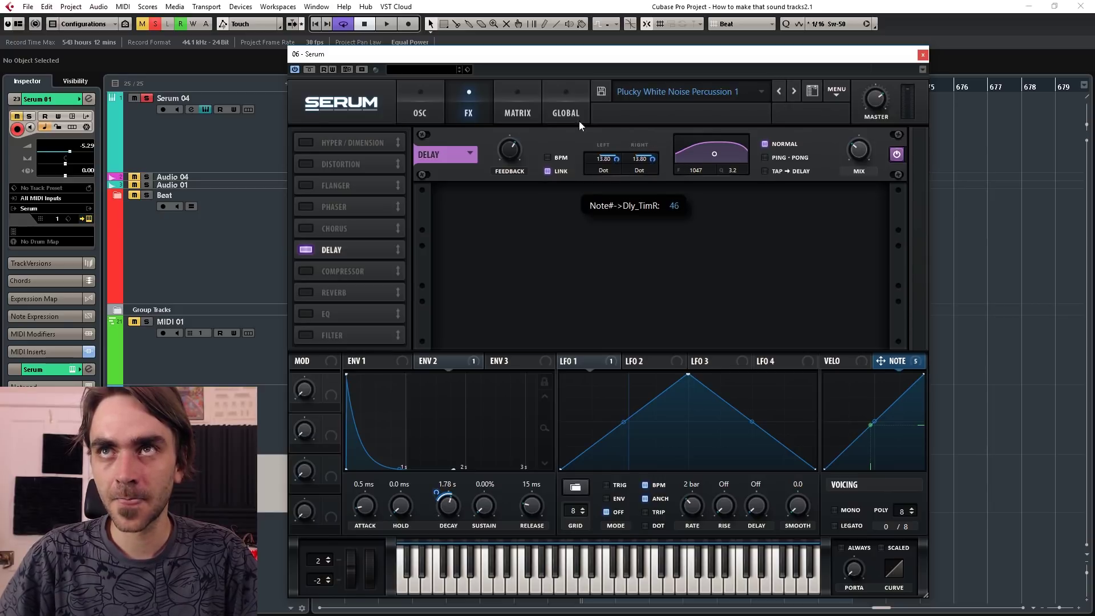
{"action": "left_click", "coordinate": [505, 107]}
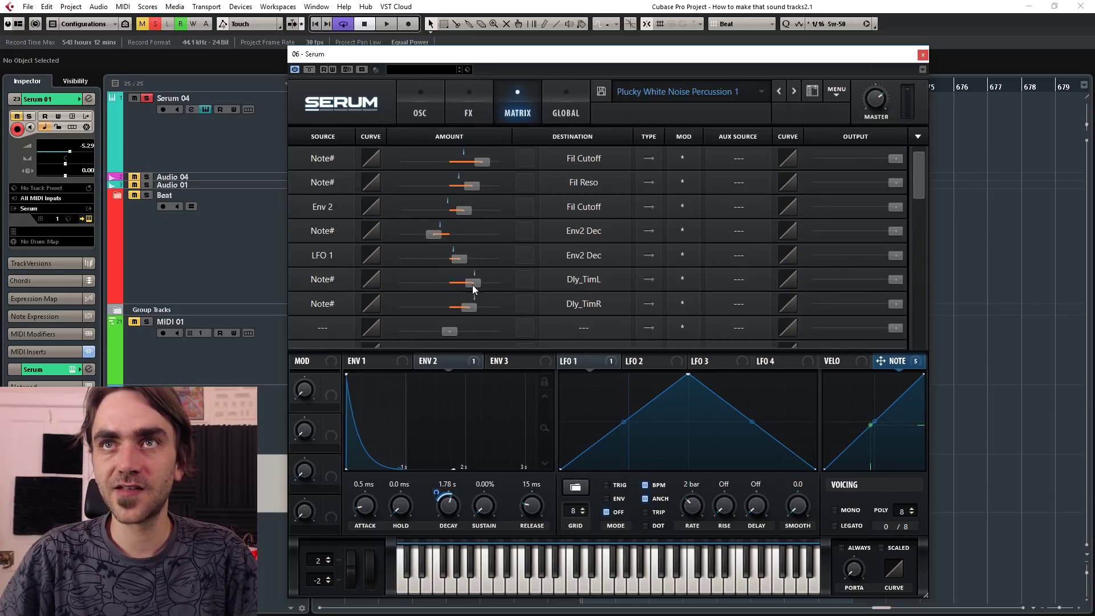
{"action": "scroll", "coordinate": [469, 284], "scroll_direction": "down", "scroll_amount": 2}
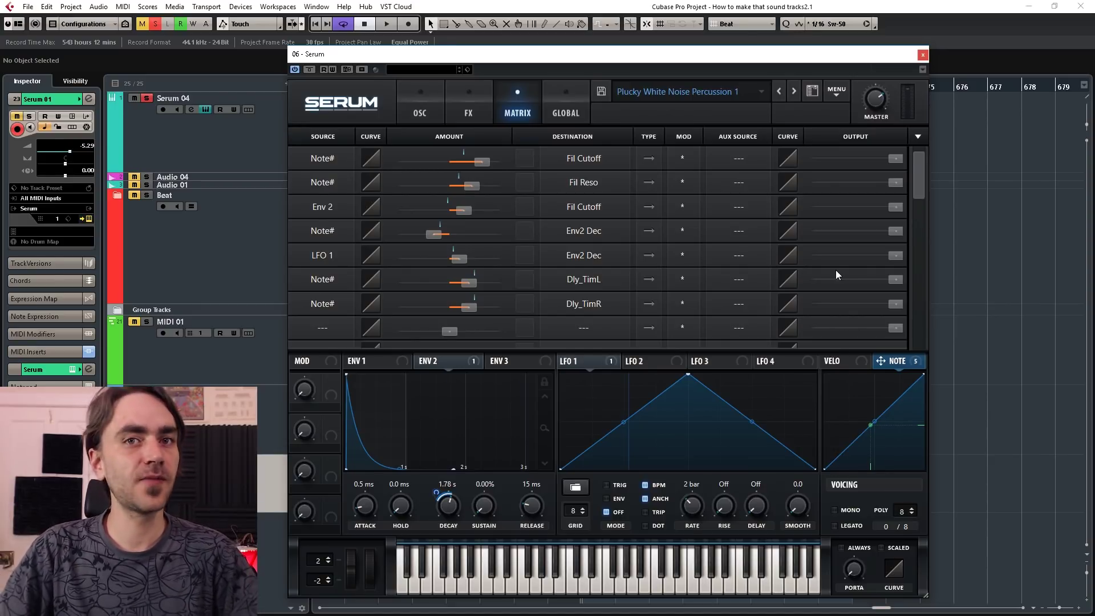
Play the loop while shortening the linked delay times to 5.22 and raising the delay feedback to 76%
{"action": "left_click", "coordinate": [453, 103]}
{"action": "left_click", "coordinate": [432, 104]}
{"action": "left_click", "coordinate": [465, 104]}
{"action": "key", "text": "space"}
{"action": "left_click", "coordinate": [513, 109]}
{"action": "left_click", "coordinate": [482, 110]}
{"action": "left_click_drag", "start_coordinate": [601, 160], "coordinate": [599, 169]}
{"action": "left_click", "coordinate": [513, 109]}
{"action": "left_click", "coordinate": [476, 109]}
{"action": "left_click_drag", "start_coordinate": [511, 151], "coordinate": [512, 147]}
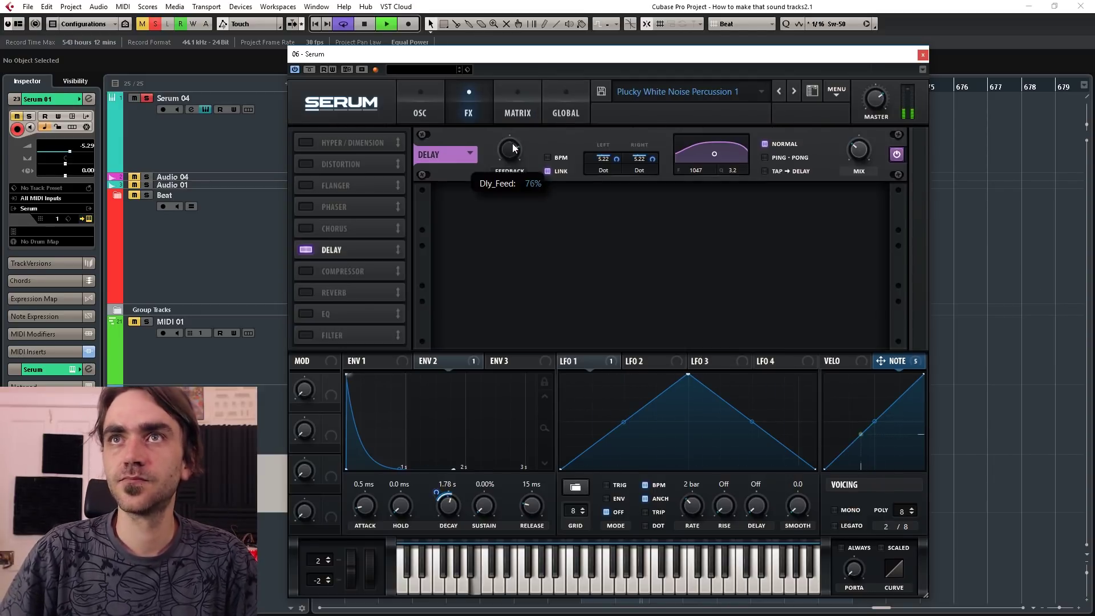
Check the Note modulation amounts in the matrix, set the linked delay times to 7.02, and reduce the feedback to 61%
{"action": "left_click", "coordinate": [516, 108]}
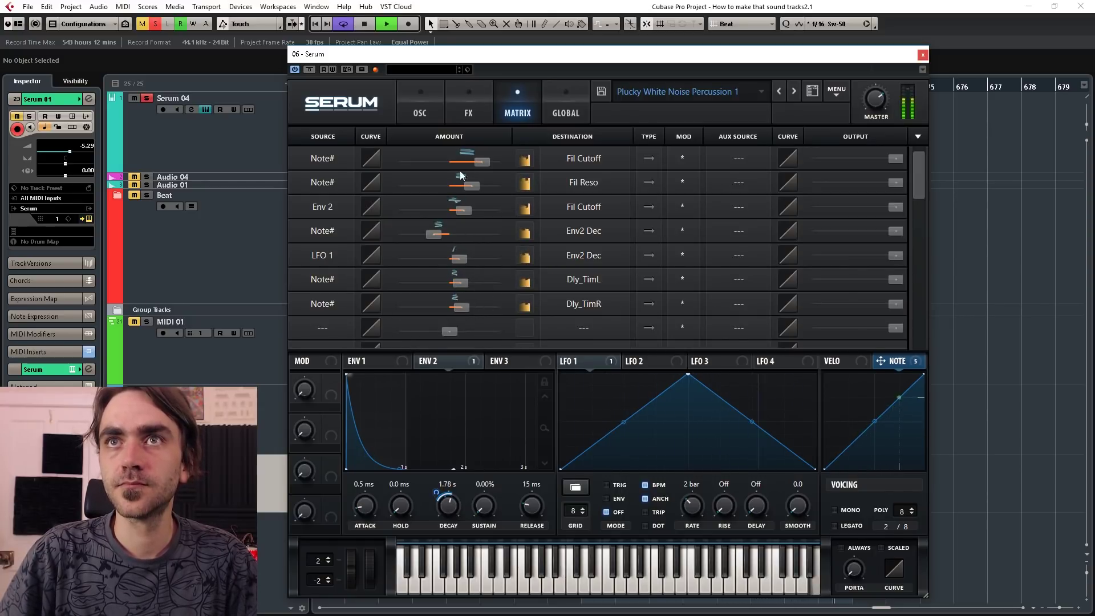
{"action": "left_click", "coordinate": [471, 97]}
{"action": "mouse_move", "coordinate": [612, 160]}
{"action": "left_mouse_down"}
{"action": "mouse_move", "coordinate": [604, 142]}
{"action": "mouse_move", "coordinate": [605, 166]}
{"action": "left_mouse_up"}
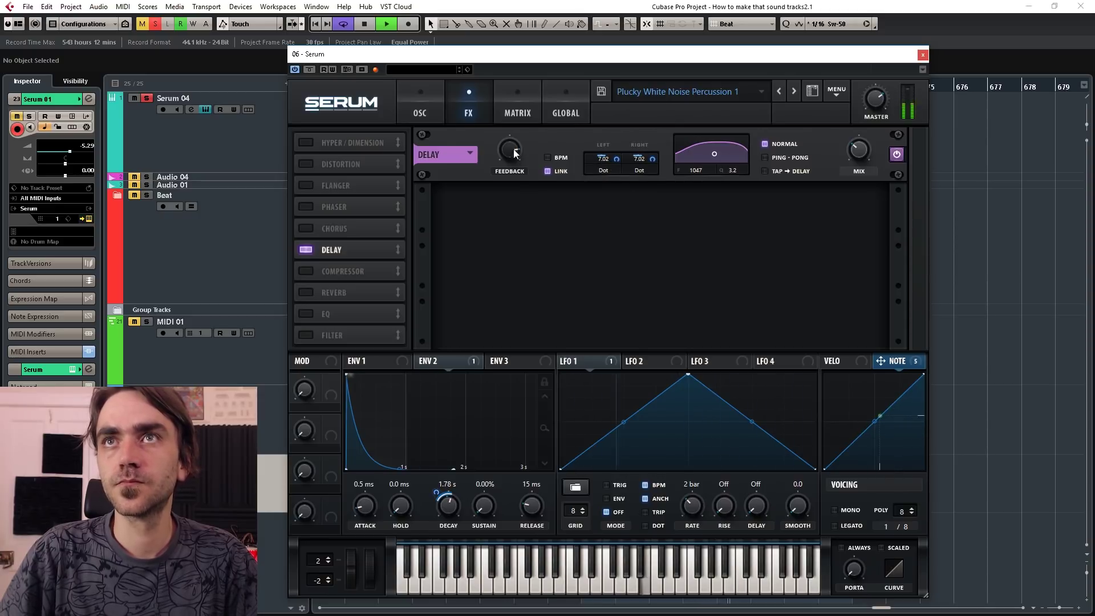
{"action": "scroll", "coordinate": [512, 152], "scroll_direction": "down", "scroll_amount": 5}
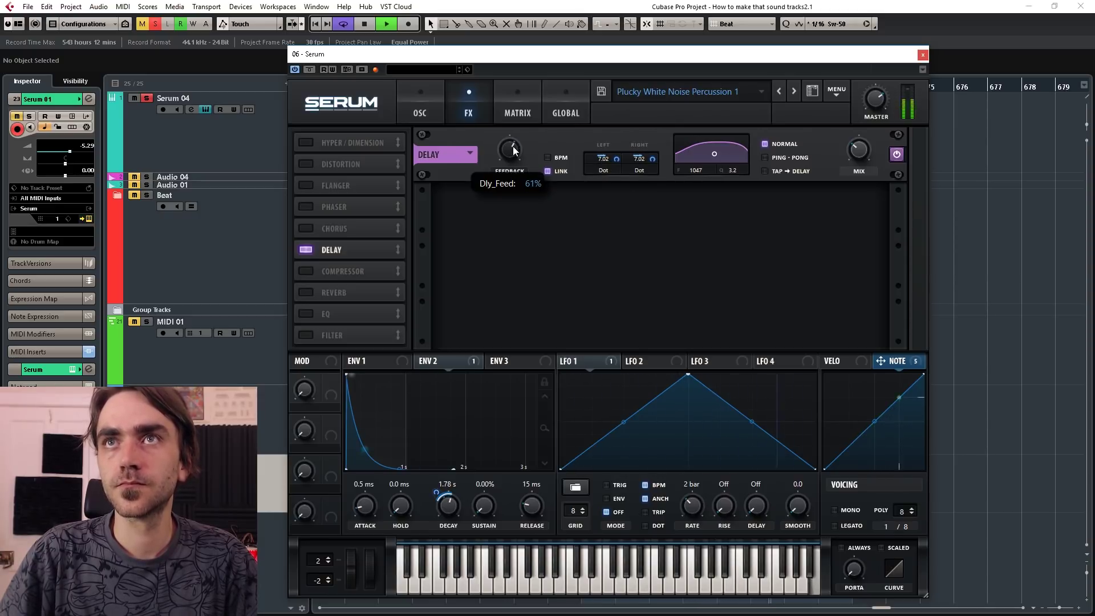
Adjust the delay mix and shorten the linked delay times to 5.05 while the loop plays
{"action": "mouse_move", "coordinate": [865, 146]}
{"action": "left_mouse_down"}
{"action": "mouse_move", "coordinate": [861, 166]}
{"action": "mouse_move", "coordinate": [862, 152]}
{"action": "left_mouse_up"}
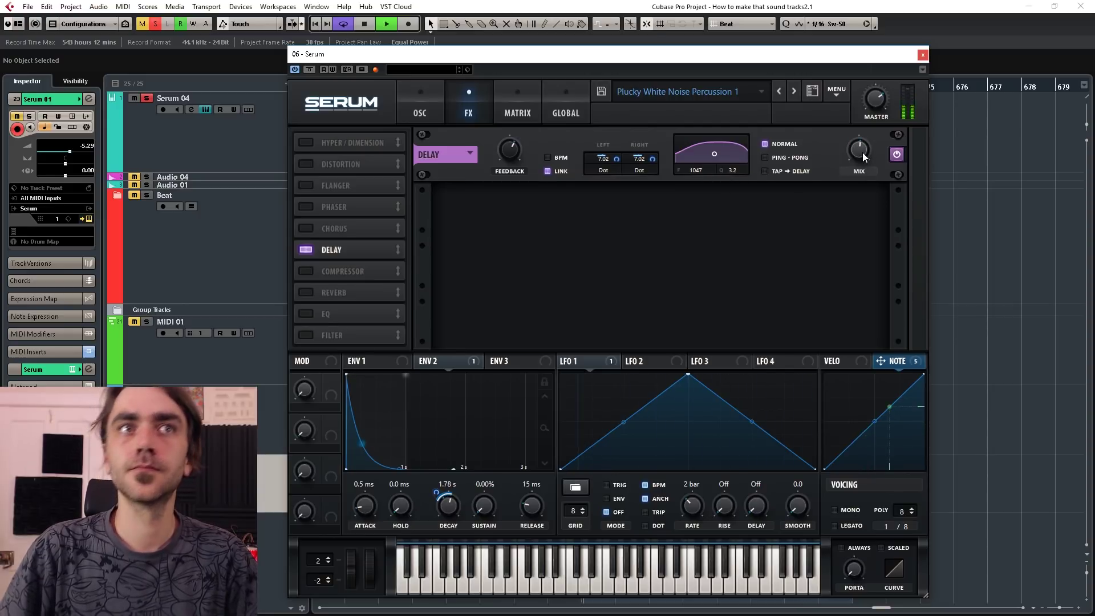
{"action": "mouse_move", "coordinate": [860, 152]}
{"action": "left_mouse_down"}
{"action": "mouse_move", "coordinate": [874, 272]}
{"action": "mouse_move", "coordinate": [845, 91]}
{"action": "mouse_move", "coordinate": [868, 217]}
{"action": "mouse_move", "coordinate": [861, 133]}
{"action": "mouse_move", "coordinate": [862, 156]}
{"action": "left_mouse_up"}
{"action": "left_click_drag", "start_coordinate": [602, 159], "coordinate": [603, 170]}
{"action": "mouse_move", "coordinate": [864, 148]}
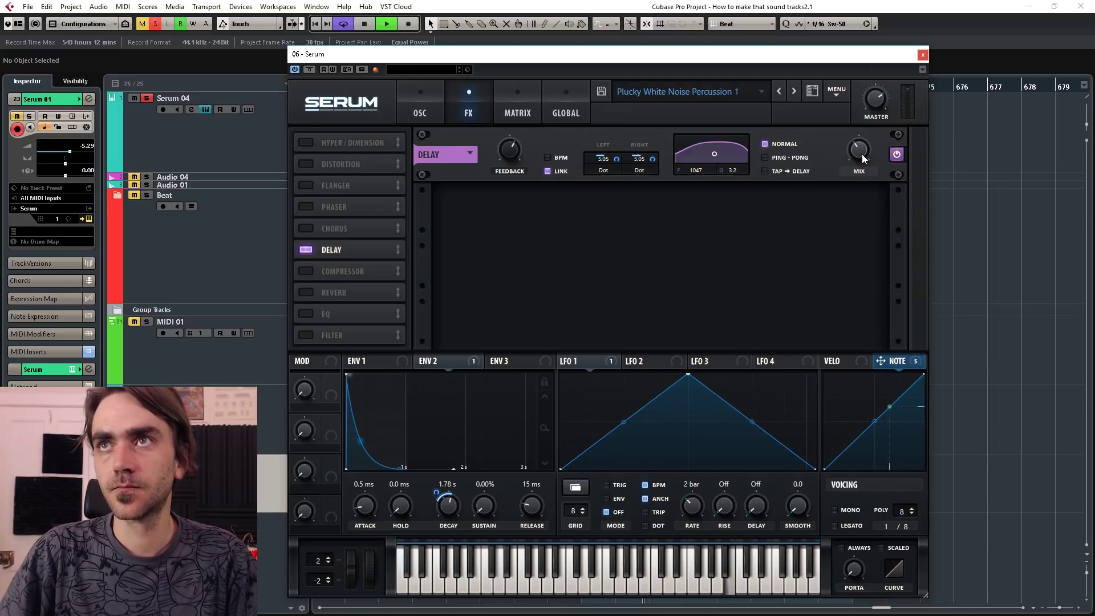
Modulate the delay's feedback and mix with the Note source, setting the base feedback to 40%
{"action": "left_click_drag", "start_coordinate": [513, 149], "coordinate": [520, 126]}
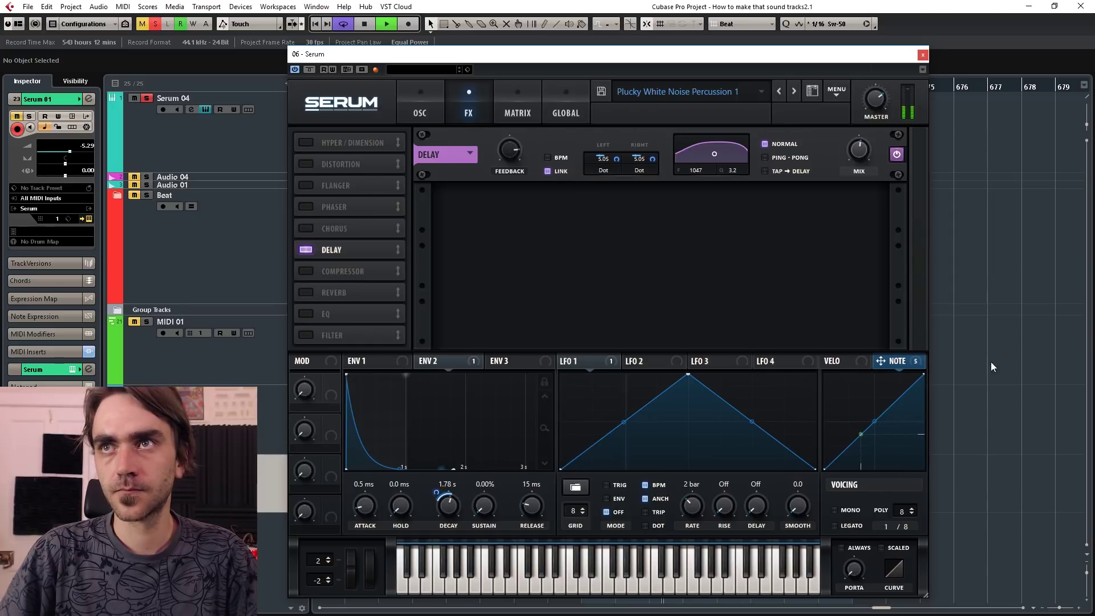
{"action": "left_click_drag", "start_coordinate": [897, 364], "coordinate": [496, 137]}
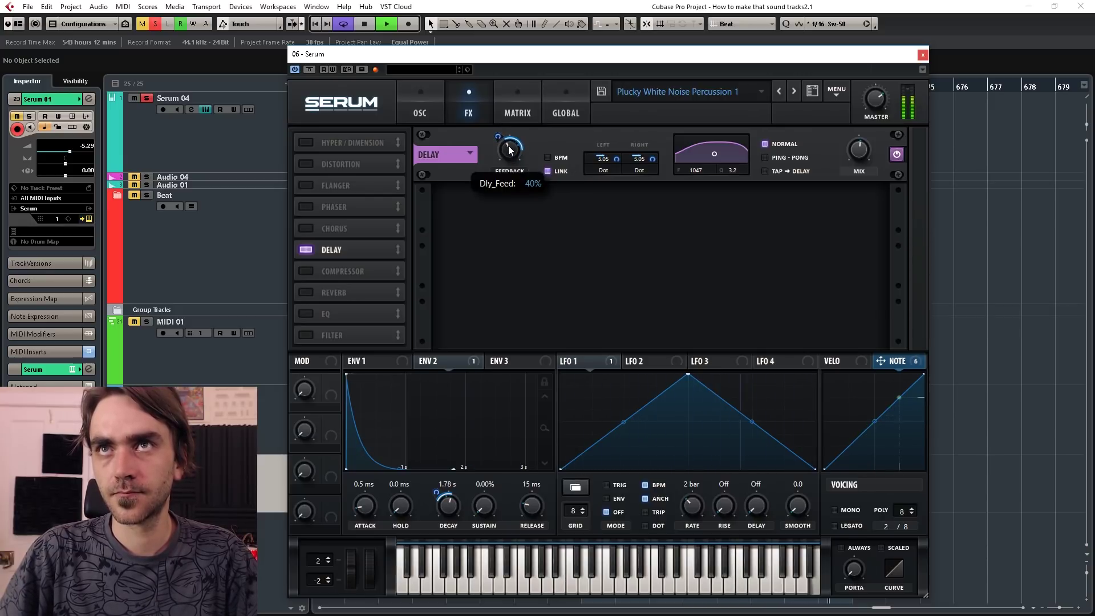
{"action": "left_click_drag", "start_coordinate": [894, 262], "coordinate": [851, 151]}
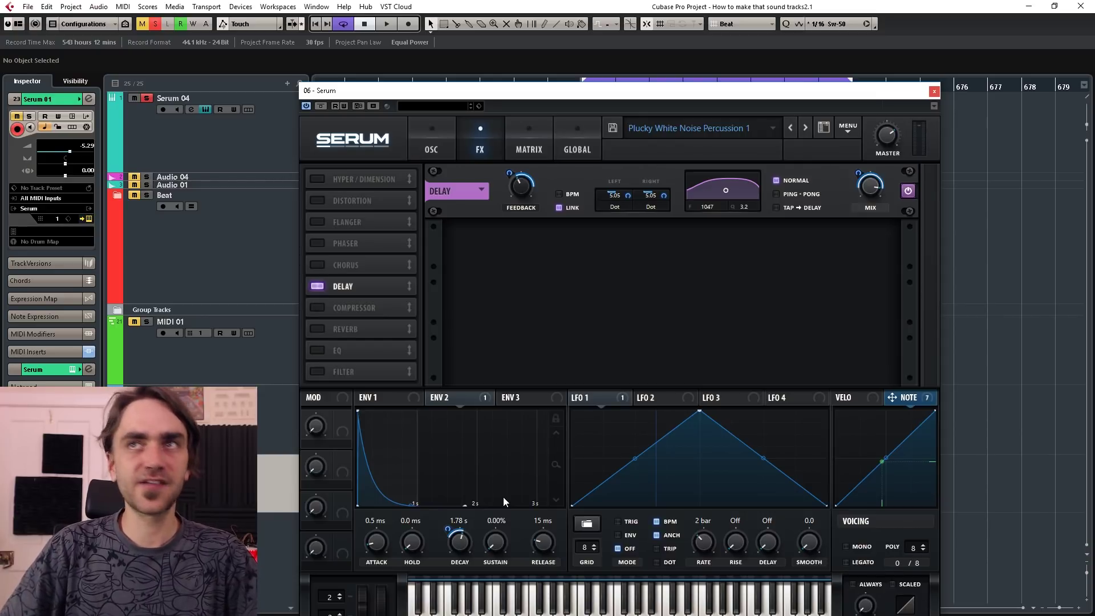
Save the patch as a preset named "Synthy White Noise Percussion 1" and review the modulators assigned to the delay's feedback and mix
{"action": "left_click", "coordinate": [611, 128]}
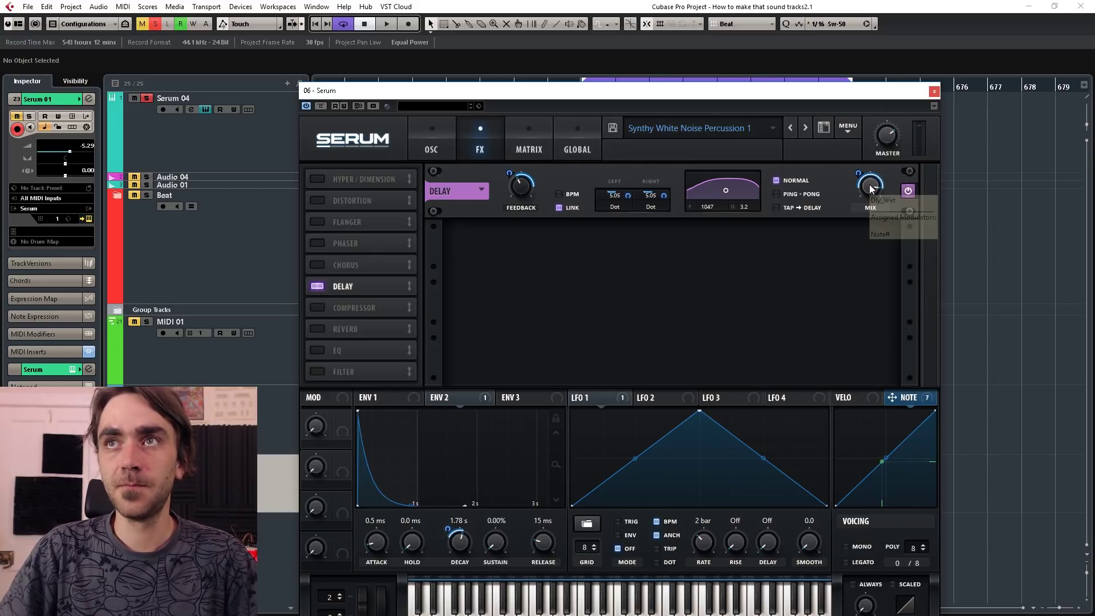
{"action": "mouse_move", "coordinate": [523, 187]}
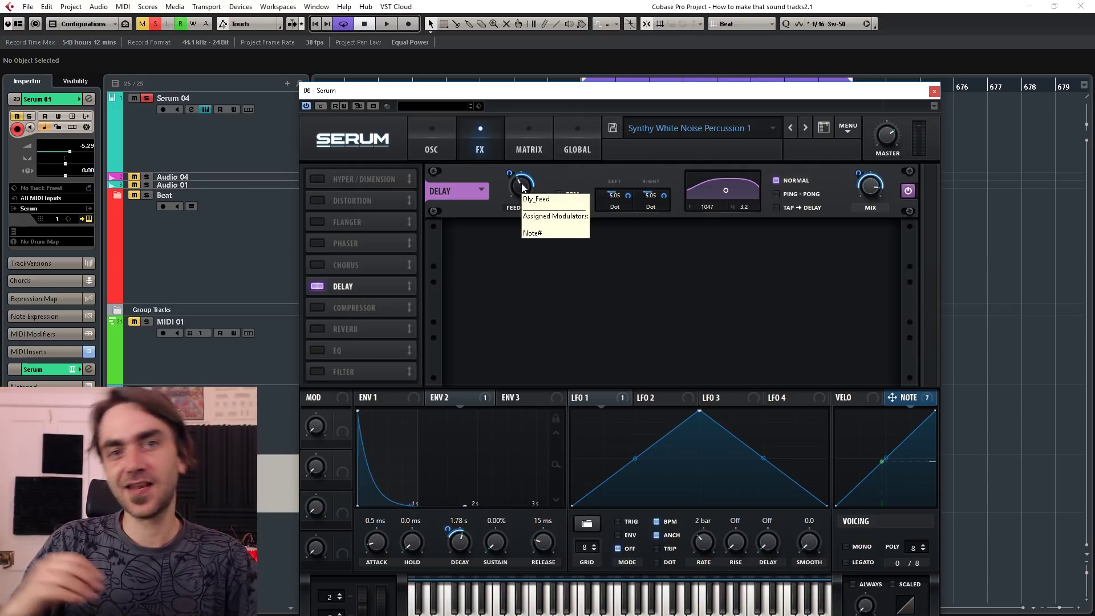